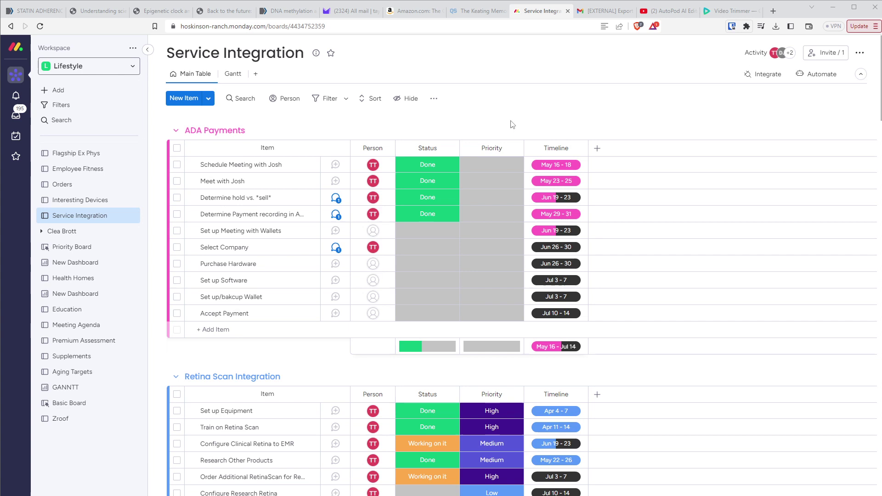
Browse the workspace list twice and close it without switching workspaces.
left_click(132, 69)
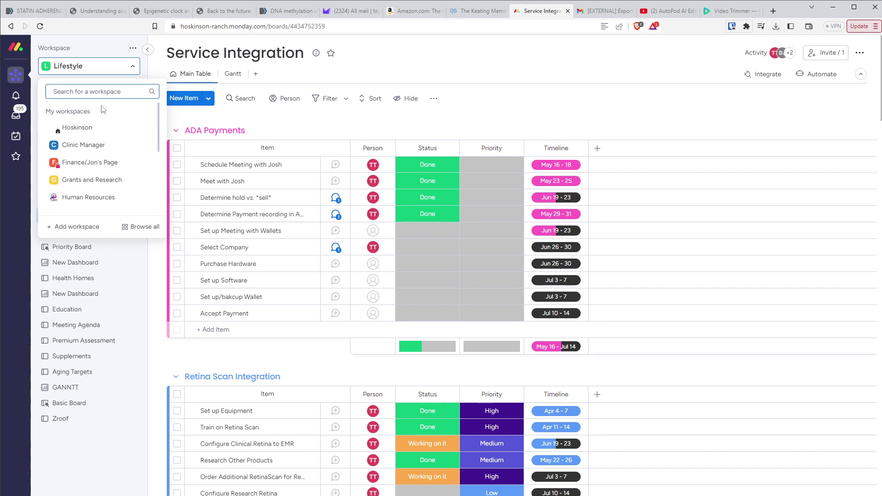
left_click(113, 68)
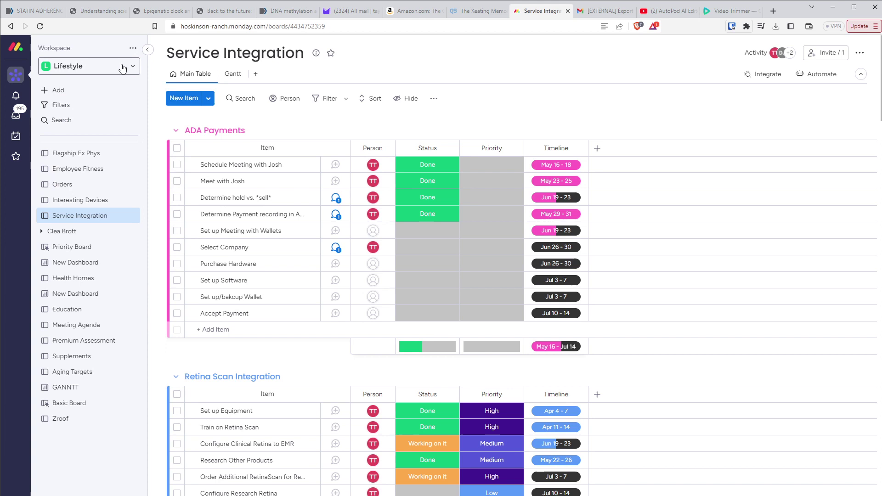
left_click(124, 69)
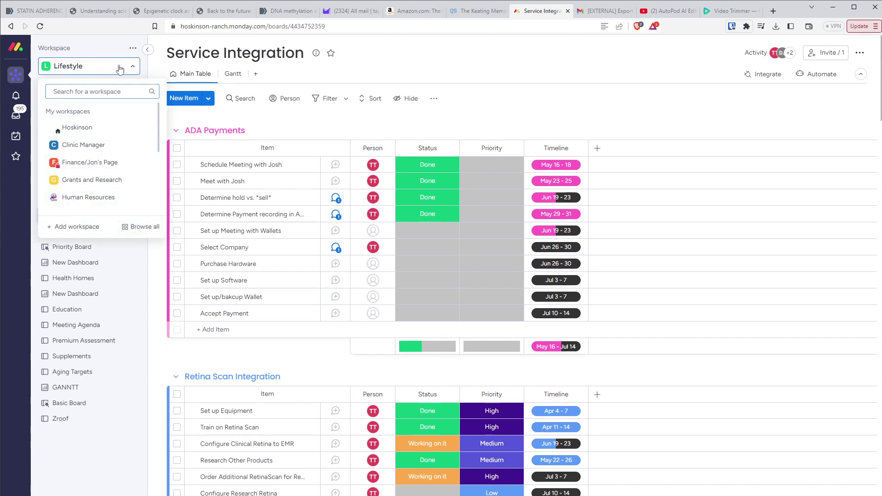
left_click(121, 70)
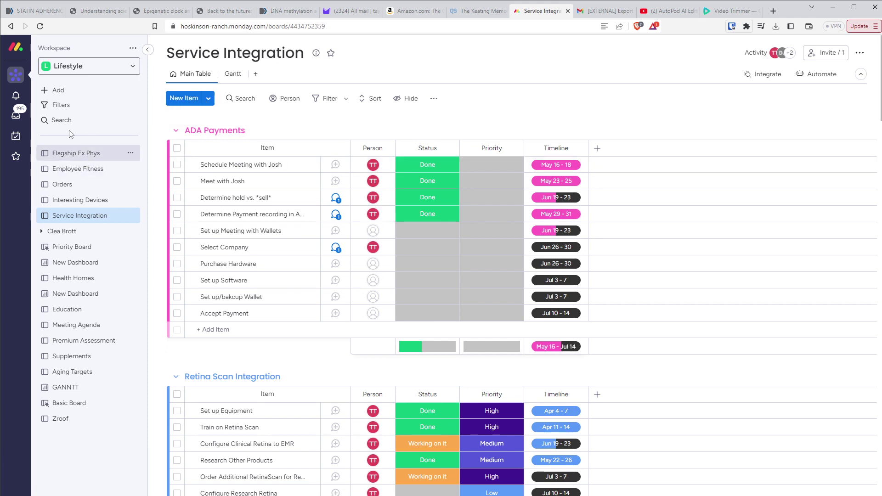
Create a board named 'zzz' from the account's saved Priority Board template.
left_click(51, 94)
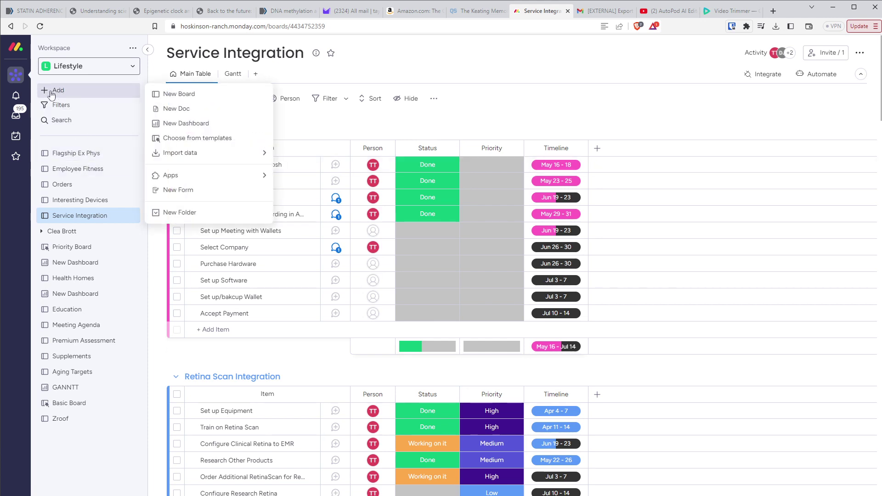
left_click(197, 140)
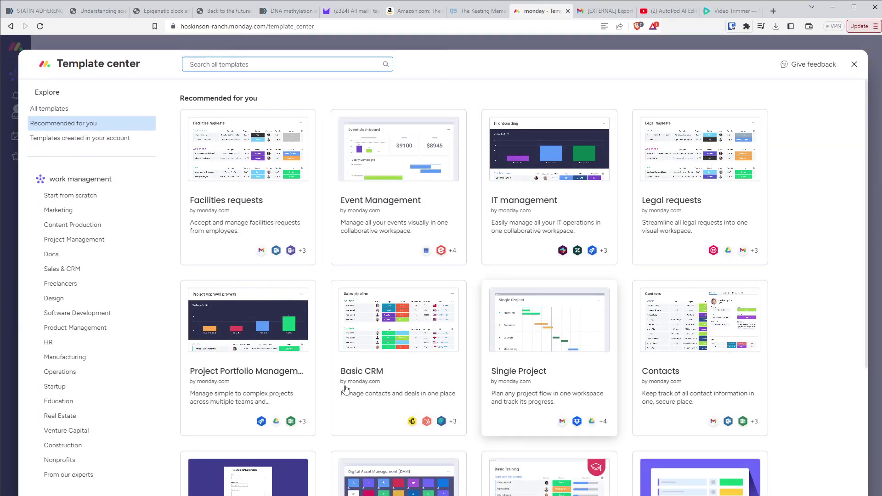
scroll(560, 381, "down", 4)
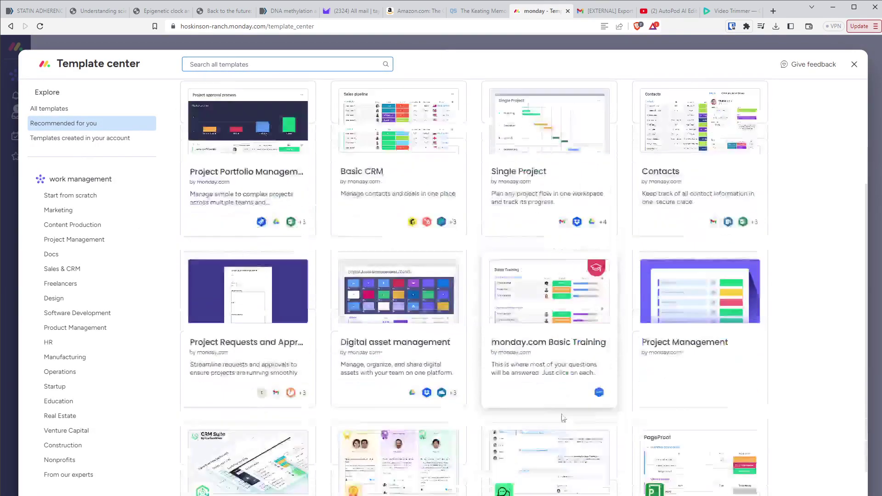
scroll(357, 311, "up", 5)
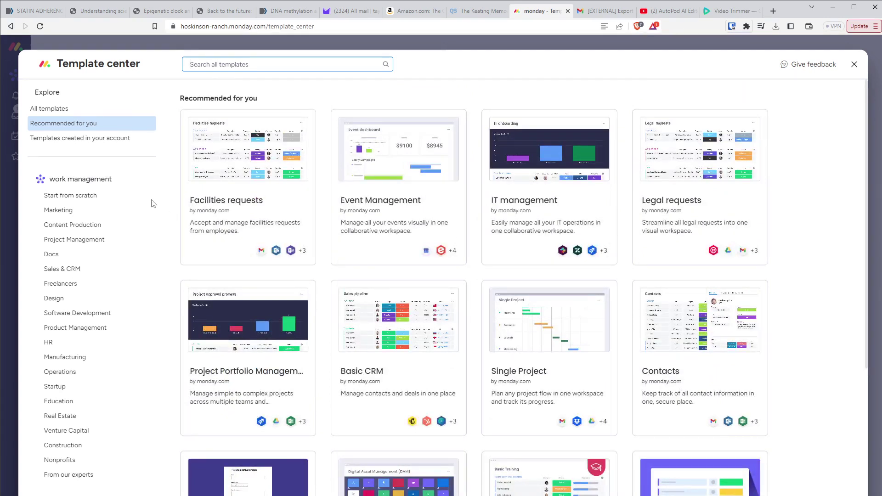
left_click(105, 144)
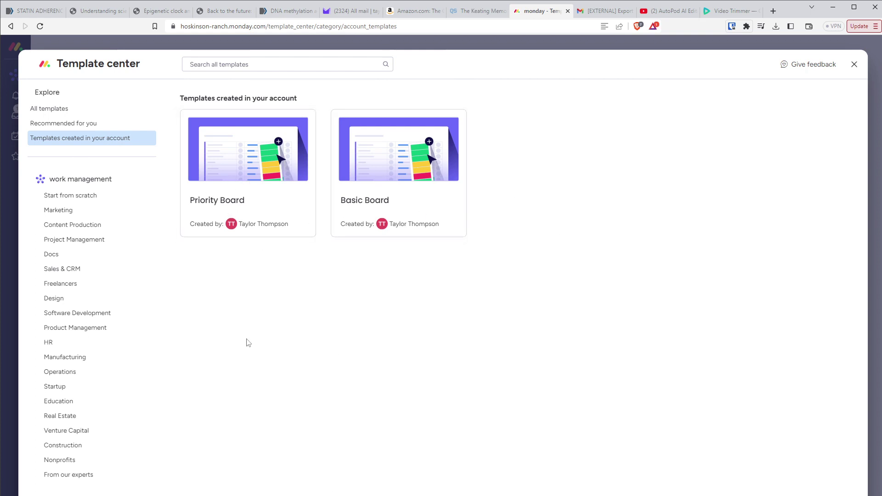
left_click(213, 187)
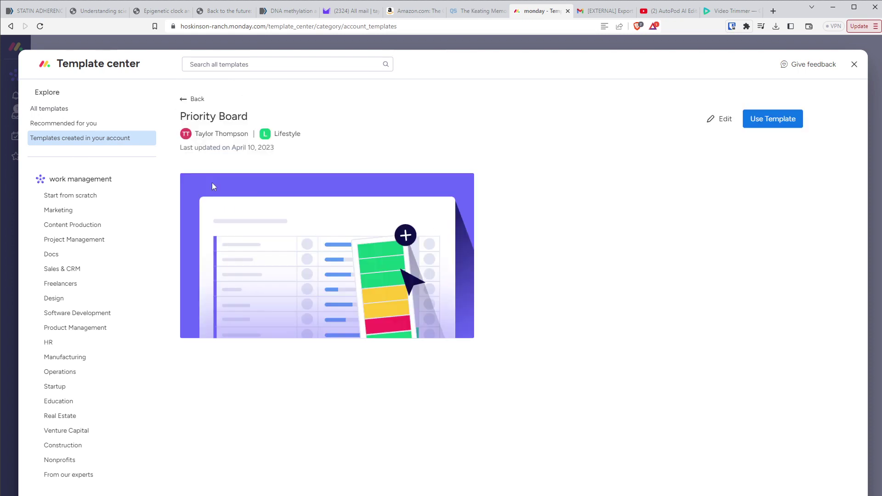
left_click(785, 120)
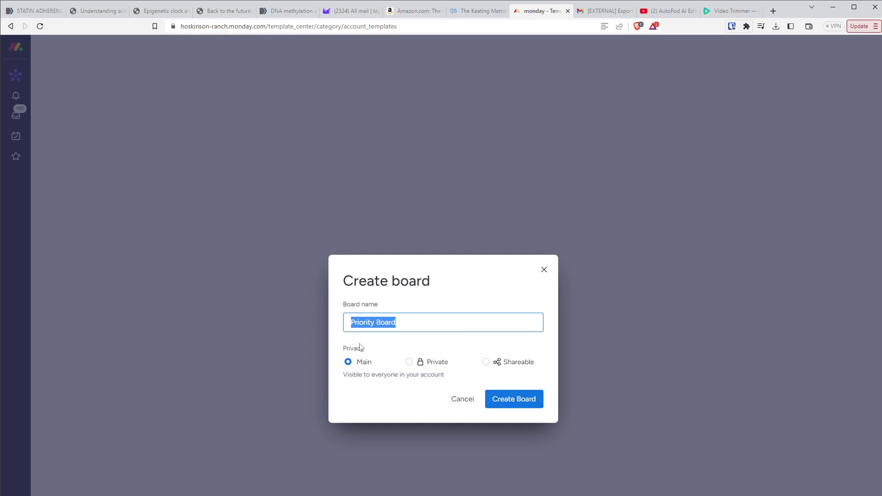
type("zzz")
left_click(527, 404)
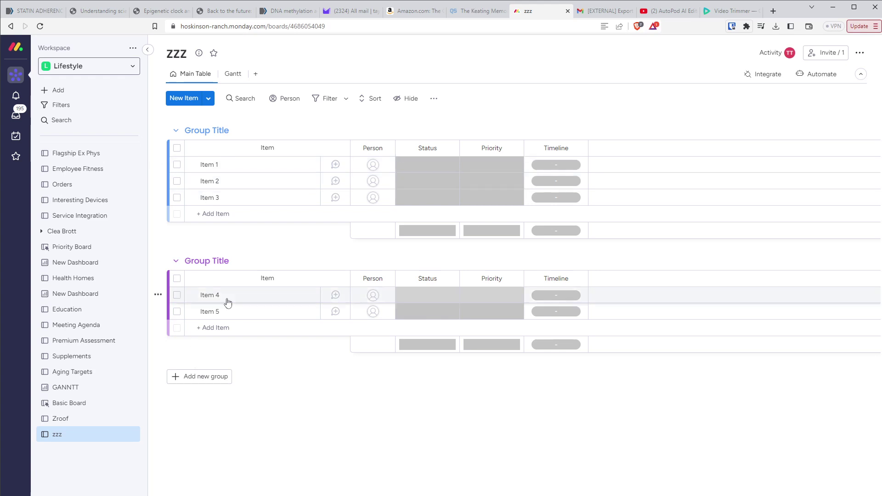
Open Zroof and check Contact William's Critical priority and timeline dates, leaving both unchanged.
left_click(59, 422)
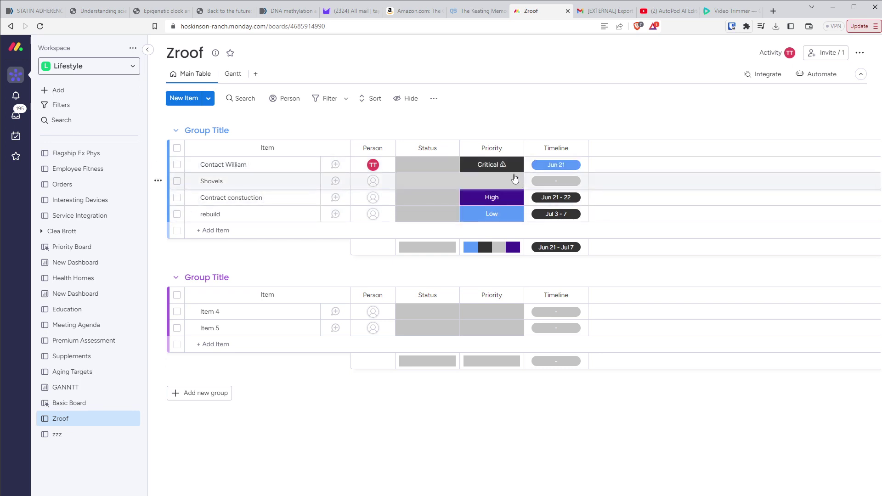
left_click(488, 166)
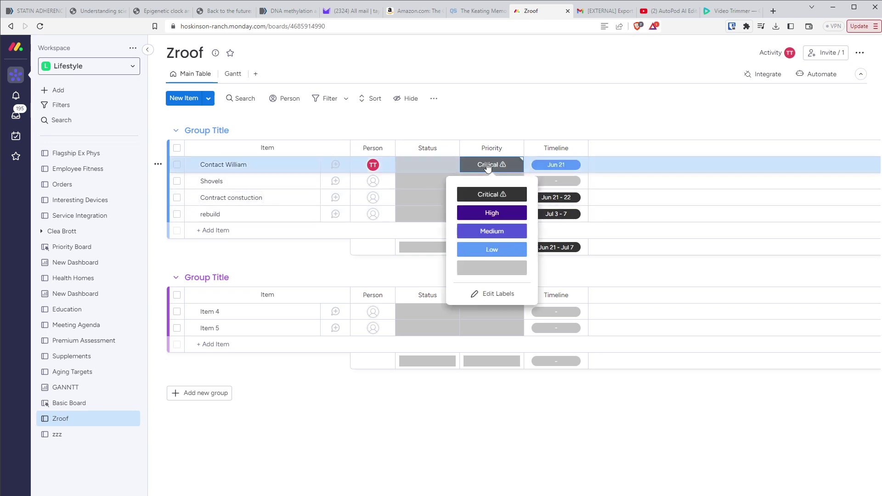
left_click(488, 194)
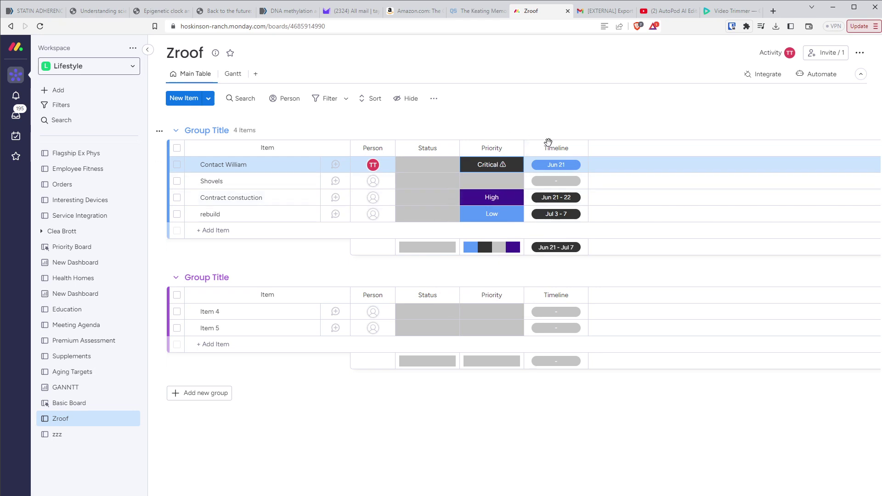
left_click(558, 165)
left_click(557, 121)
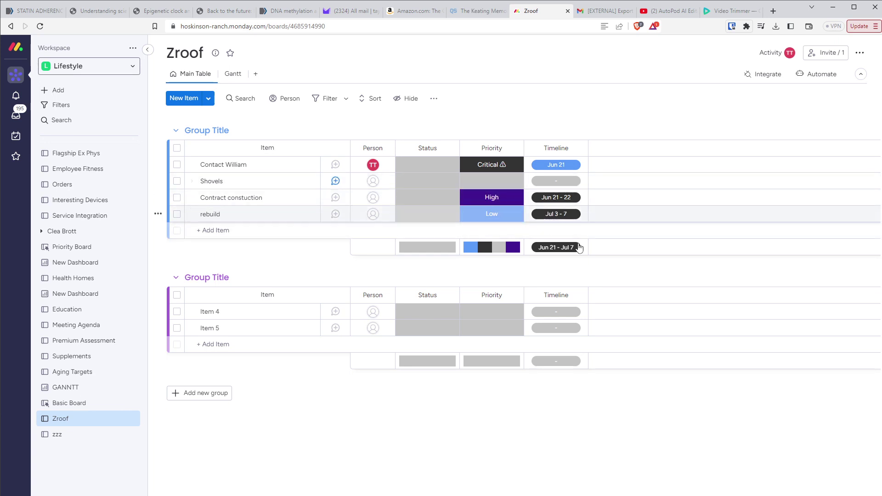
left_click(545, 215)
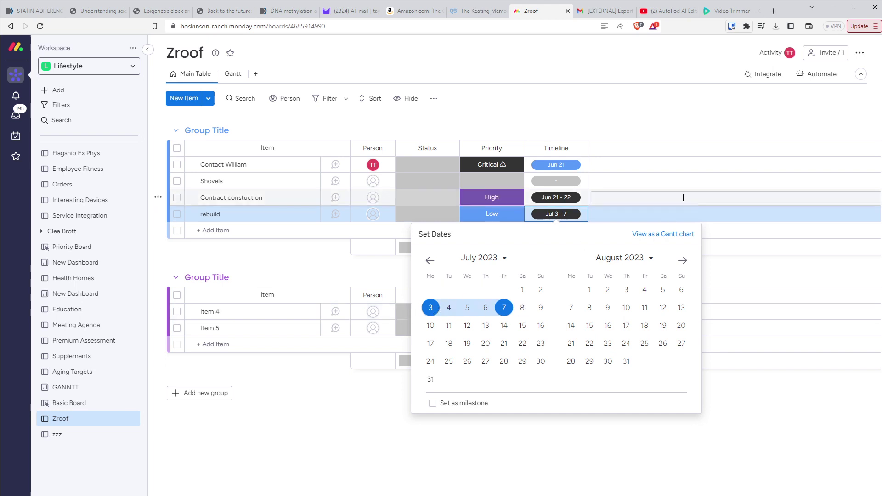
left_click(629, 114)
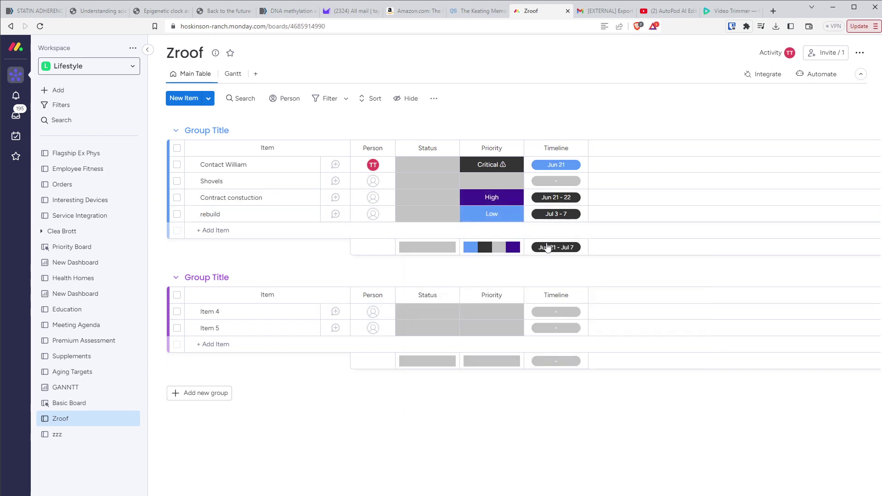
left_click(546, 219)
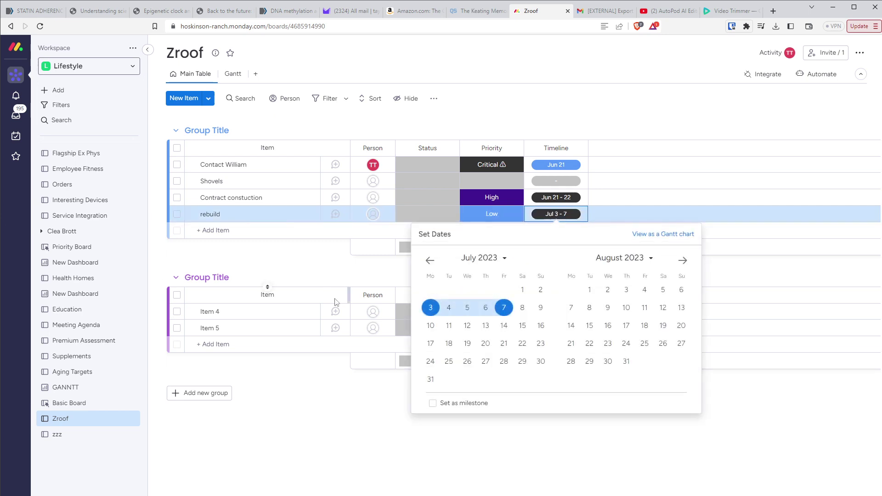
left_click(215, 214)
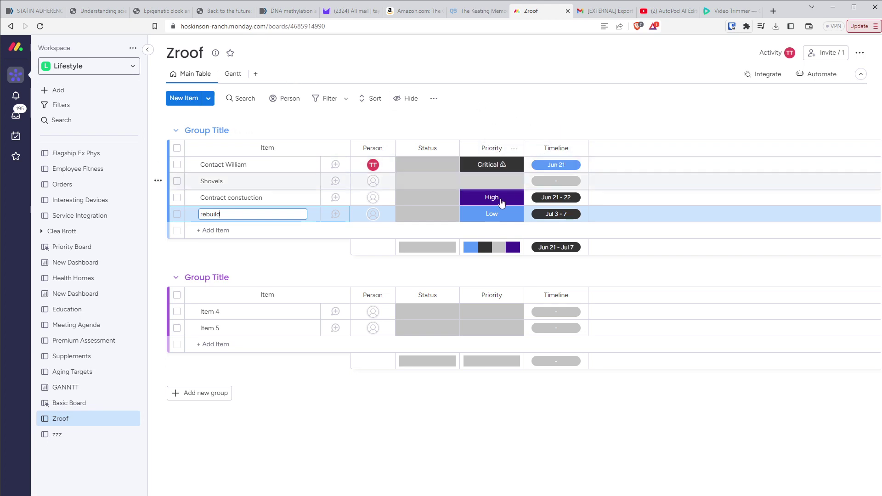
Set Shovels' priority to Low and sort the board's items by the Priority column.
left_click(479, 181)
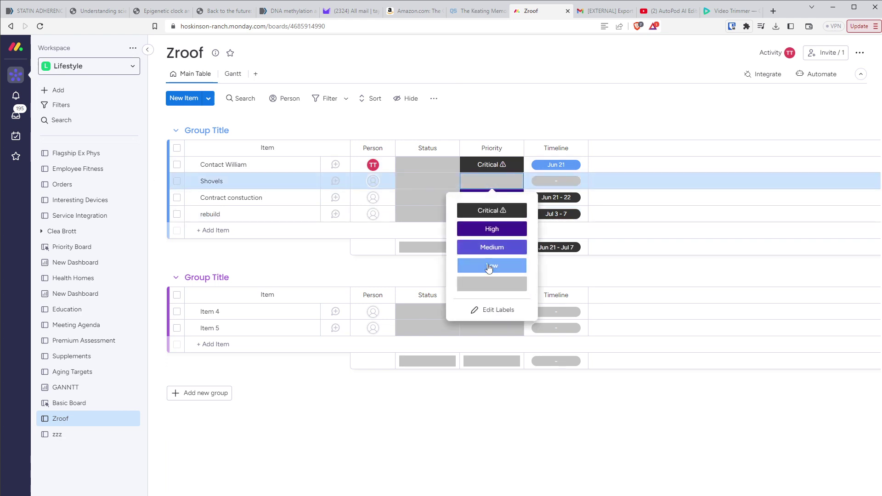
left_click(493, 263)
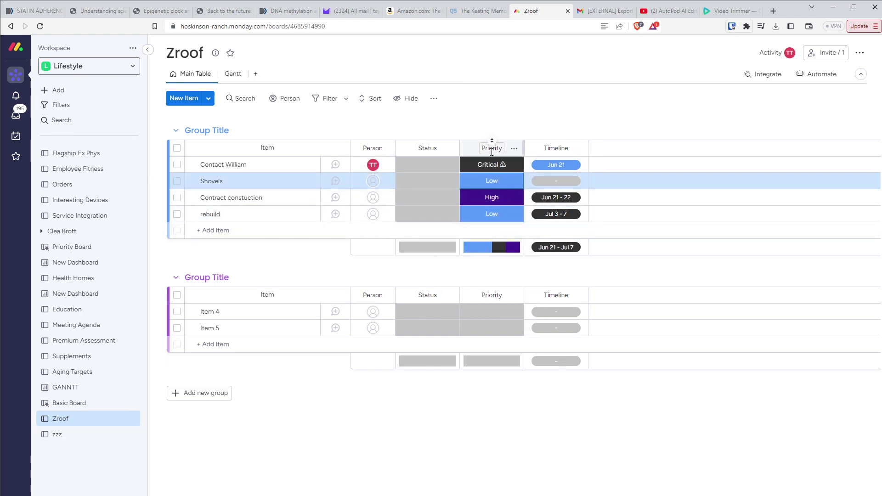
left_click(514, 149)
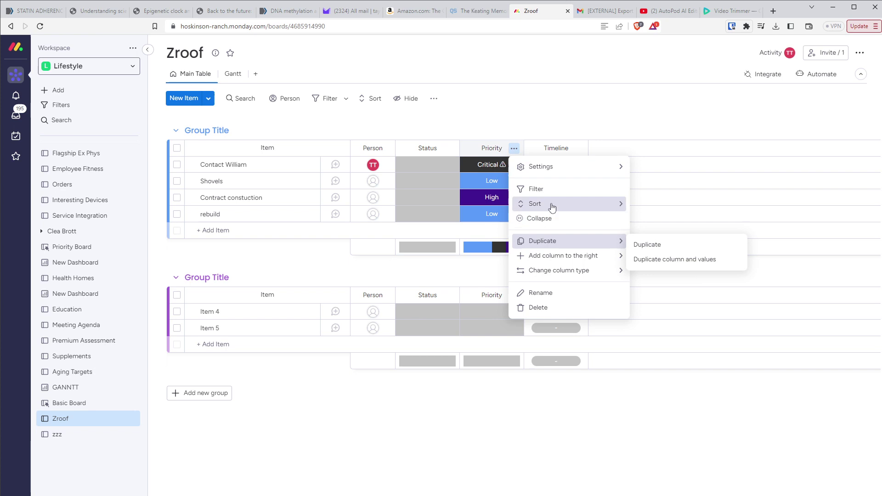
mouse_move(551, 204)
left_click(673, 207)
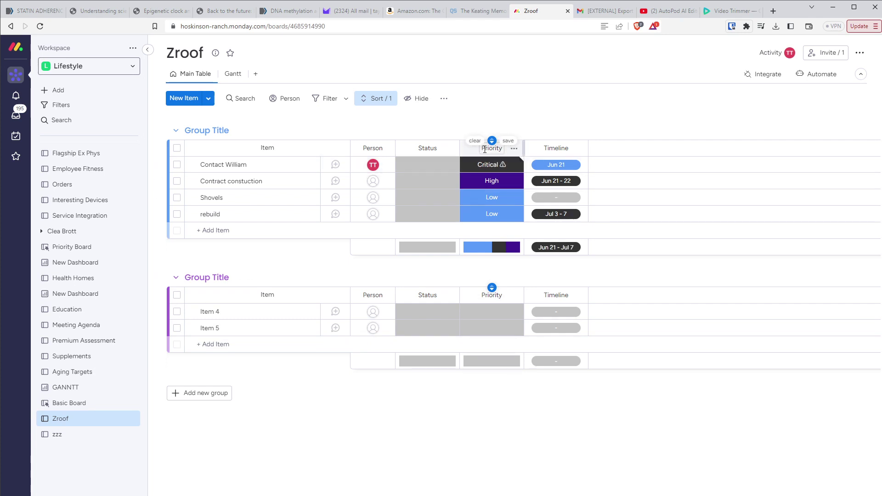
Give Shovels a Jun 23 – 24 timeline.
left_click(556, 197)
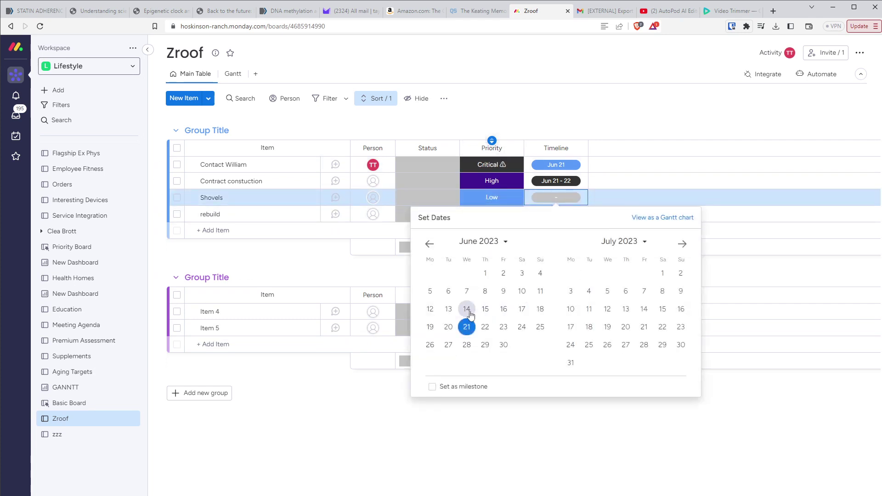
left_click(504, 326)
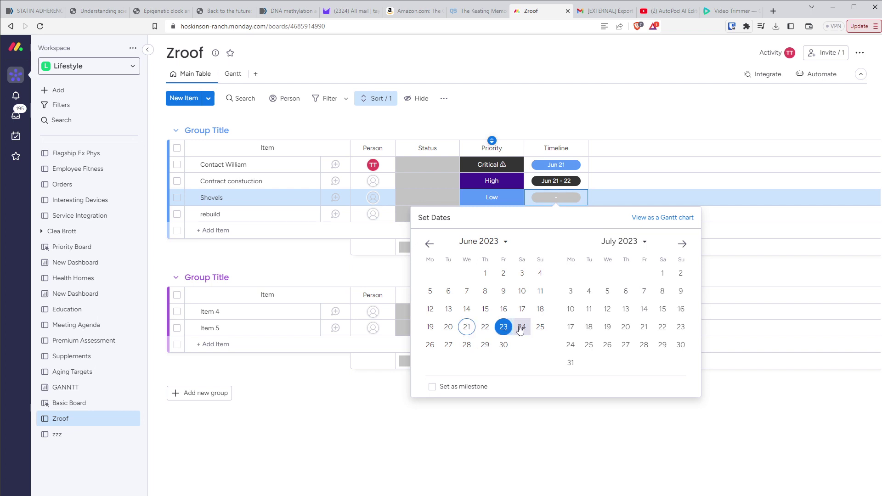
left_click(523, 327)
left_click(648, 120)
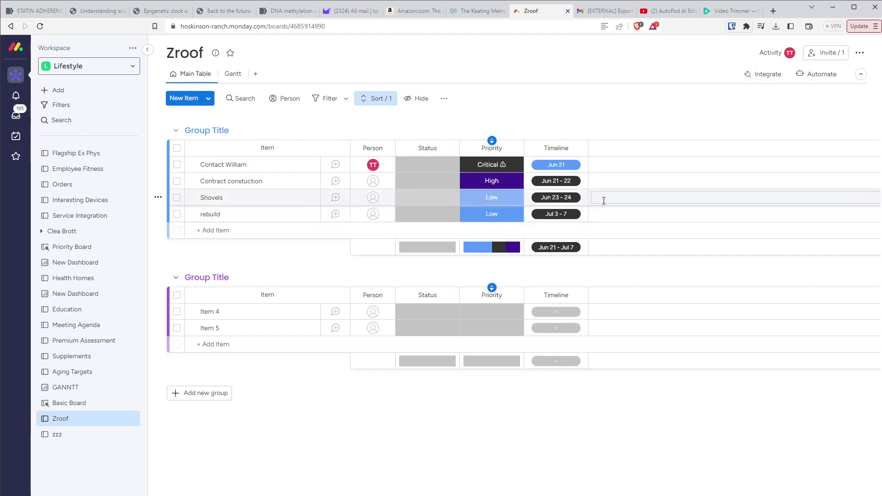
In My Work, briefly mark Contact William Done, then set its status to the blank label.
left_click(16, 137)
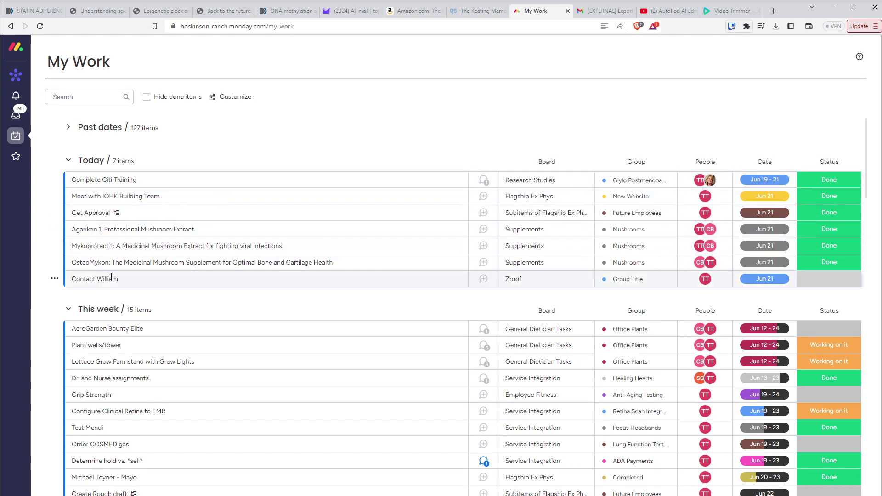
left_click(835, 282)
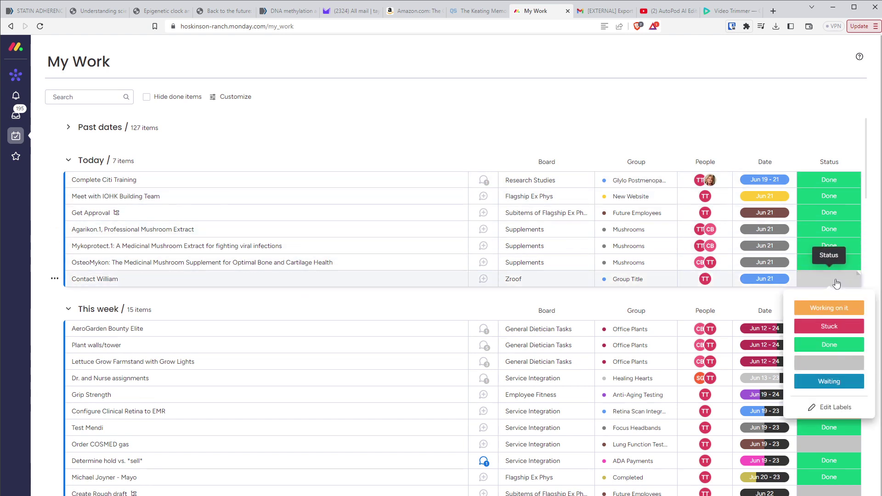
left_click(810, 345)
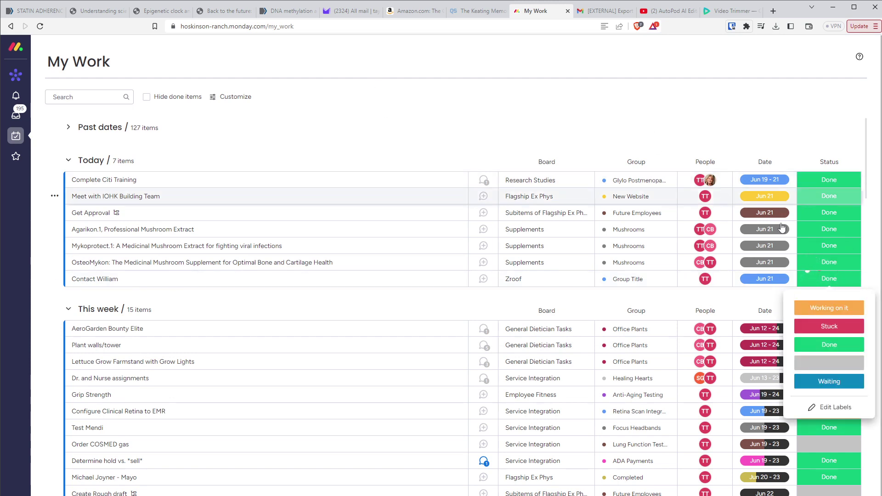
left_click(847, 361)
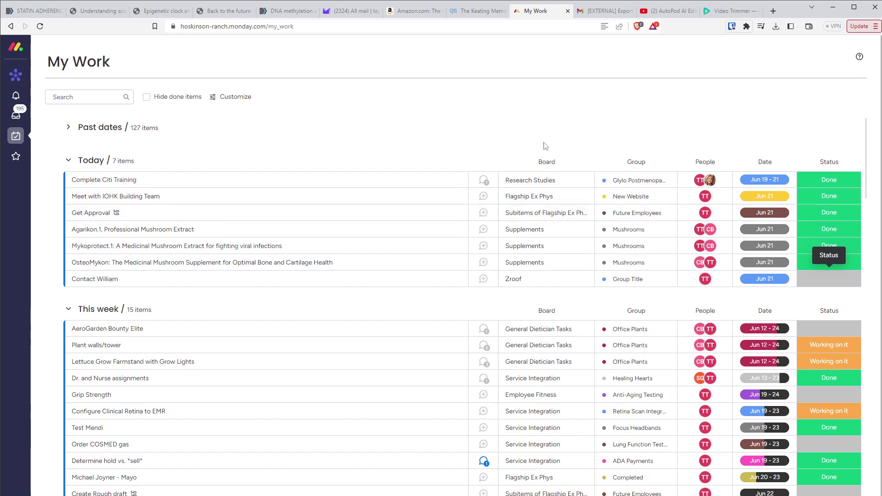
scroll(546, 146, "down", 3)
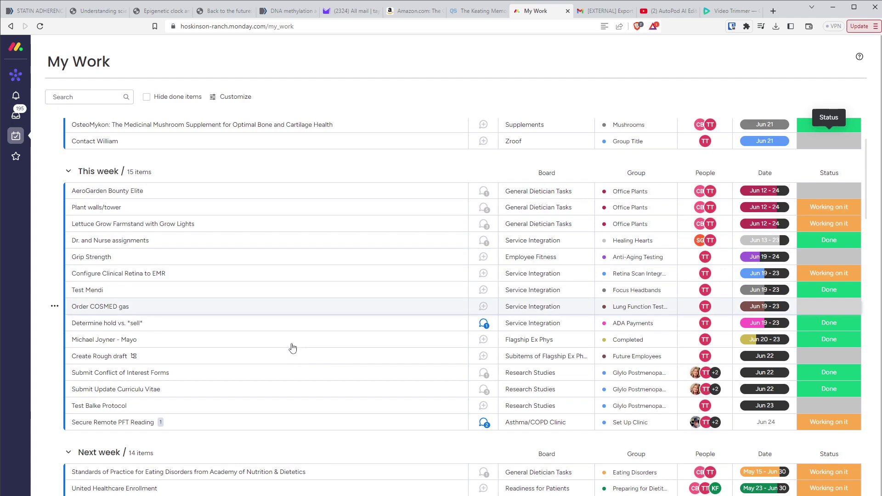
scroll(289, 368, "down", 2)
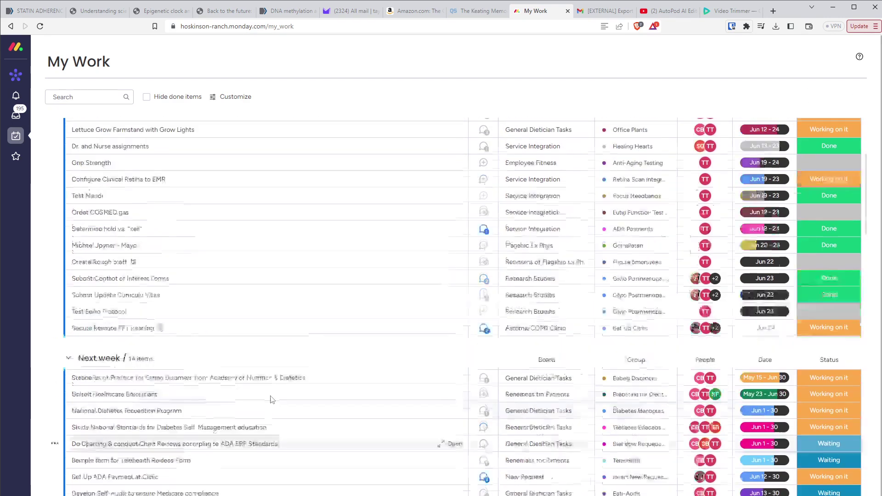
scroll(272, 399, "up", 5)
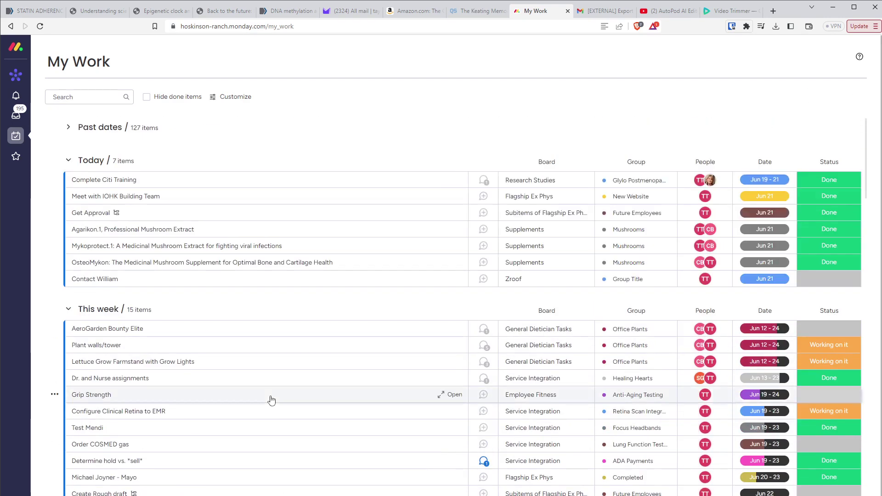
left_click(69, 127)
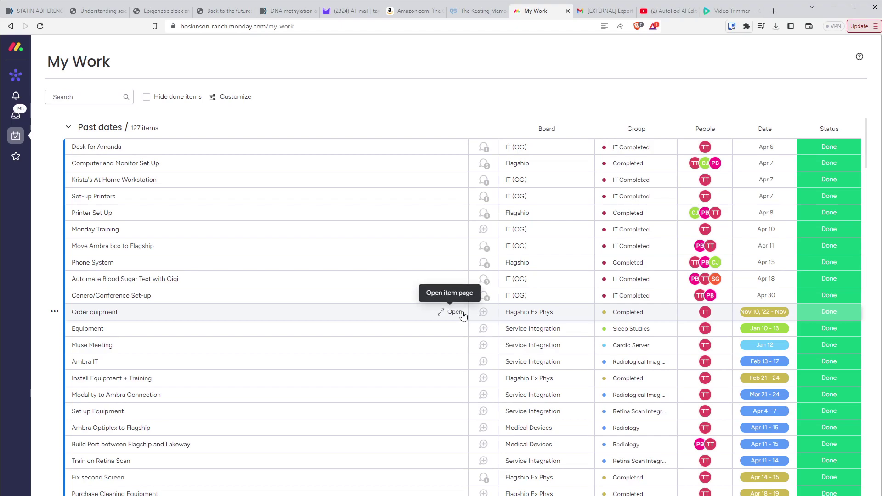
scroll(463, 315, "down", 15)
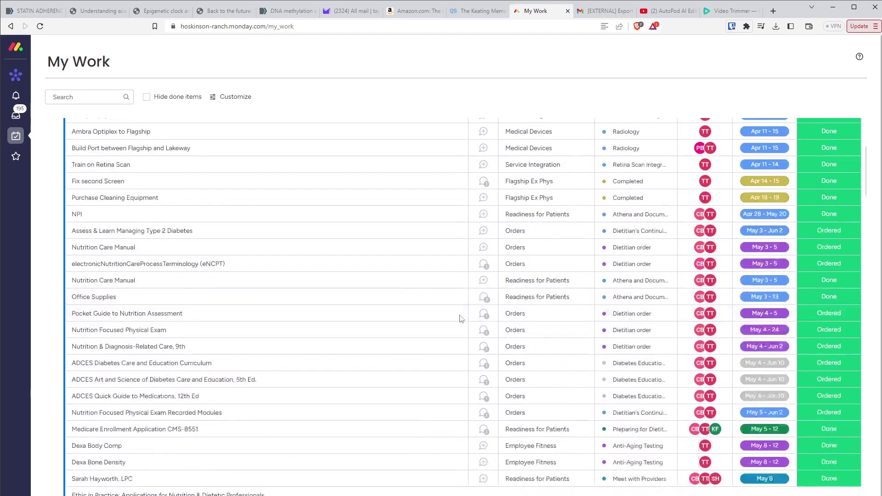
scroll(461, 318, "down", 15)
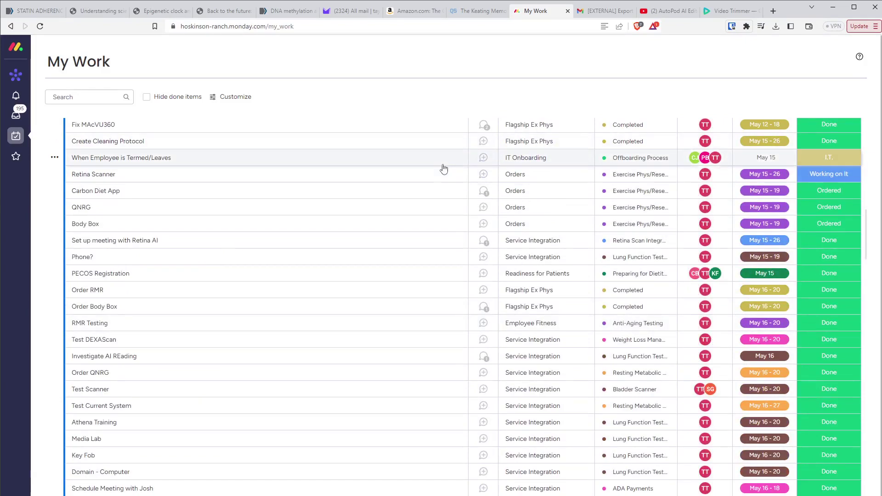
scroll(496, 188, "down", 1)
scroll(496, 196, "down", 20)
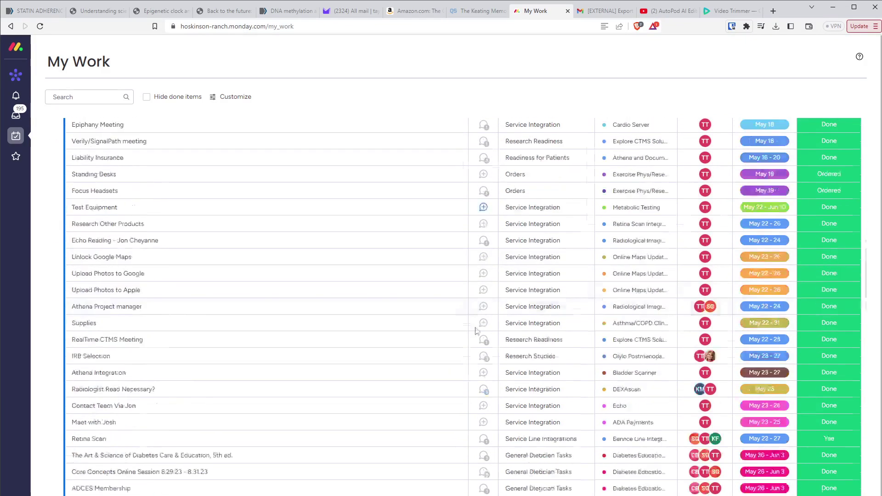
scroll(467, 345, "up", 20)
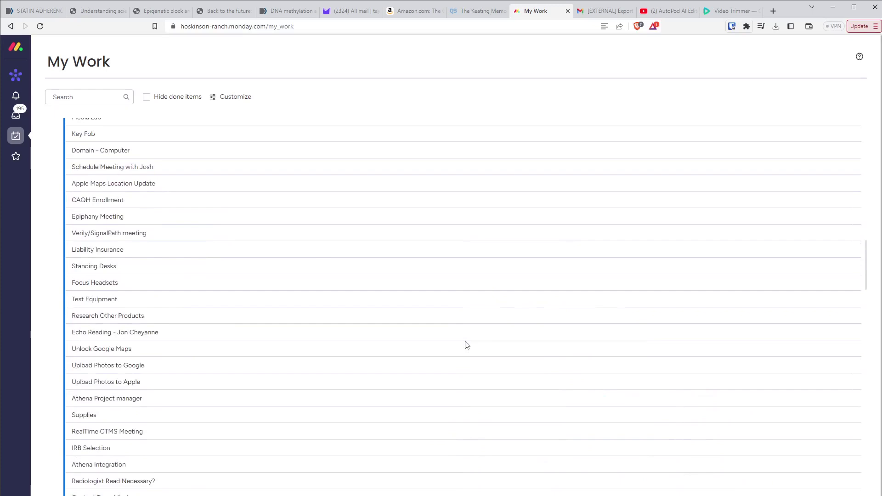
scroll(467, 345, "up", 10)
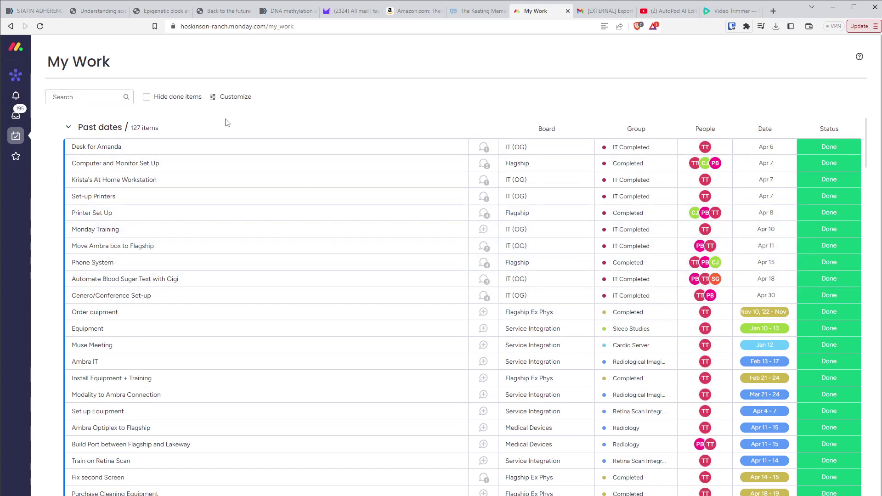
scroll(183, 158, "down", 1)
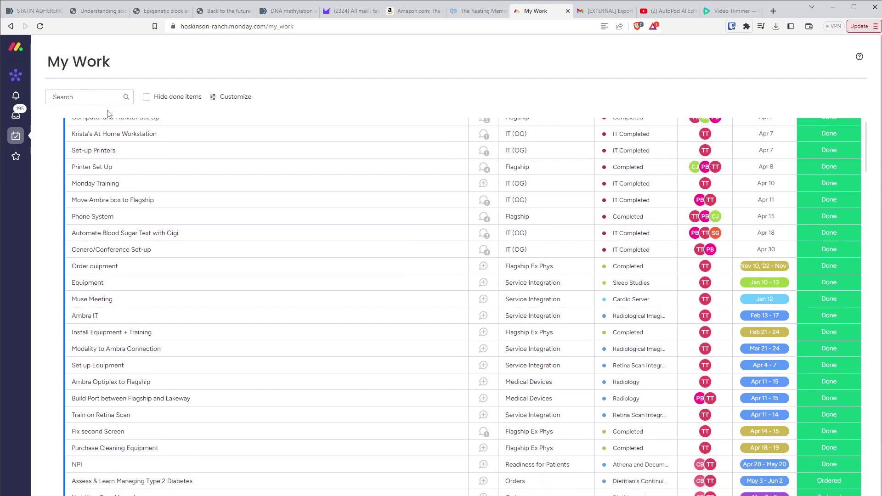
scroll(78, 143, "up", 1)
left_click(68, 128)
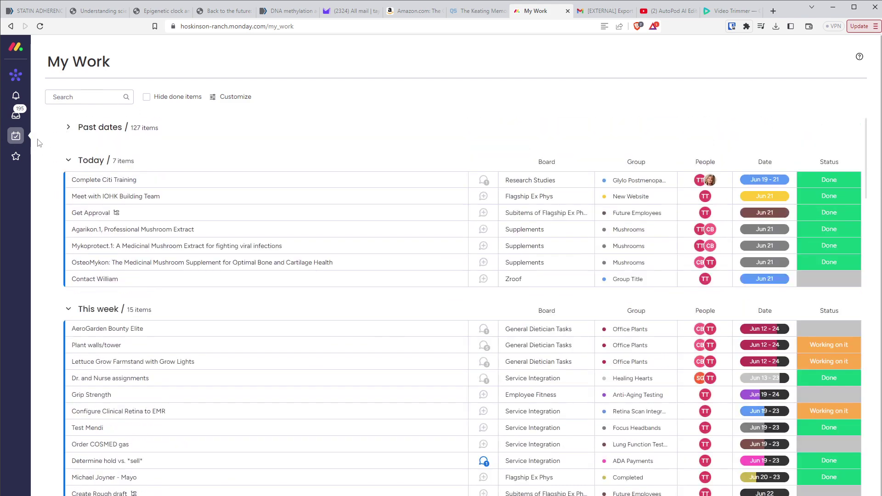
Back on Zroof, assign Shovels to the suggested teammate, the same person as Contact William.
left_click(14, 77)
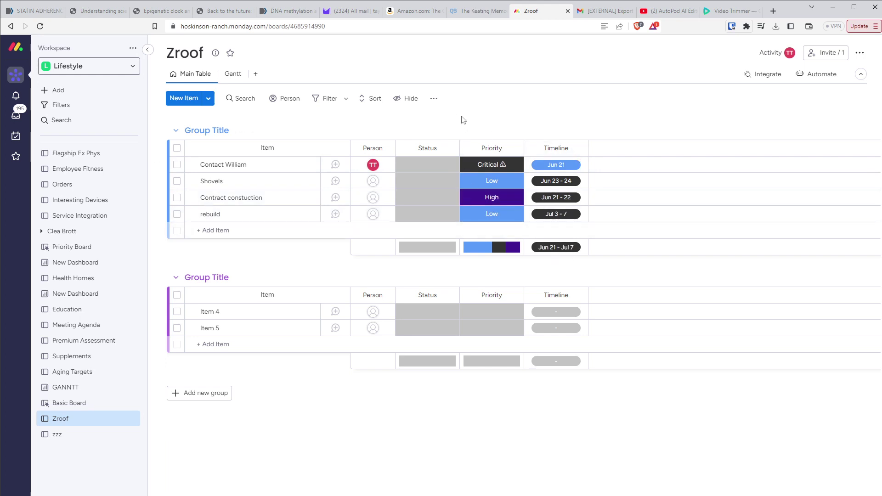
left_click(357, 181)
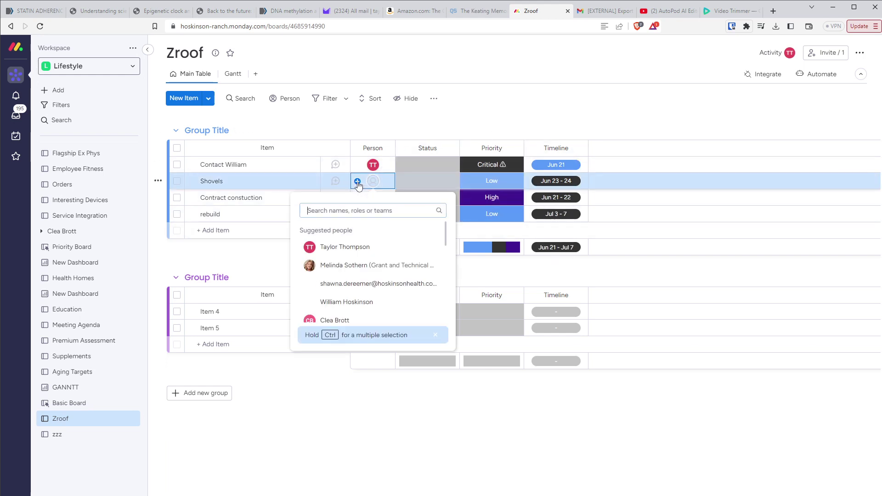
left_click(345, 248)
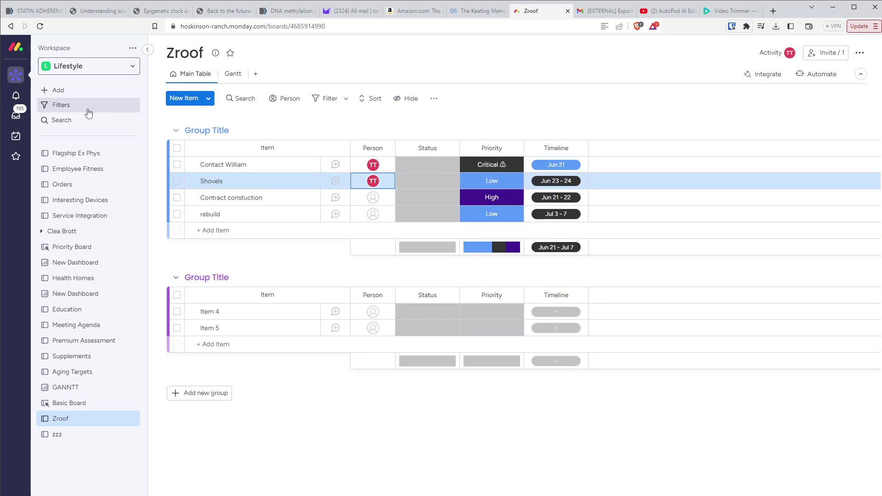
left_click(18, 98)
scroll(222, 317, "down", 5)
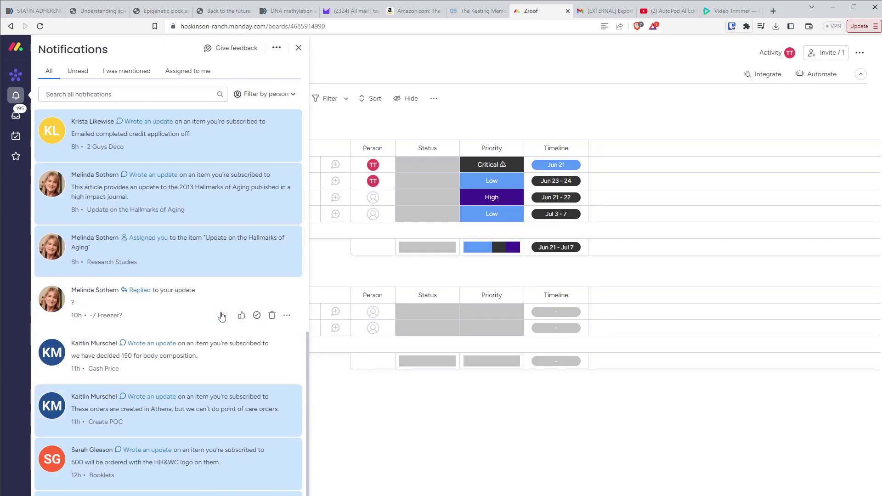
scroll(222, 317, "up", 10)
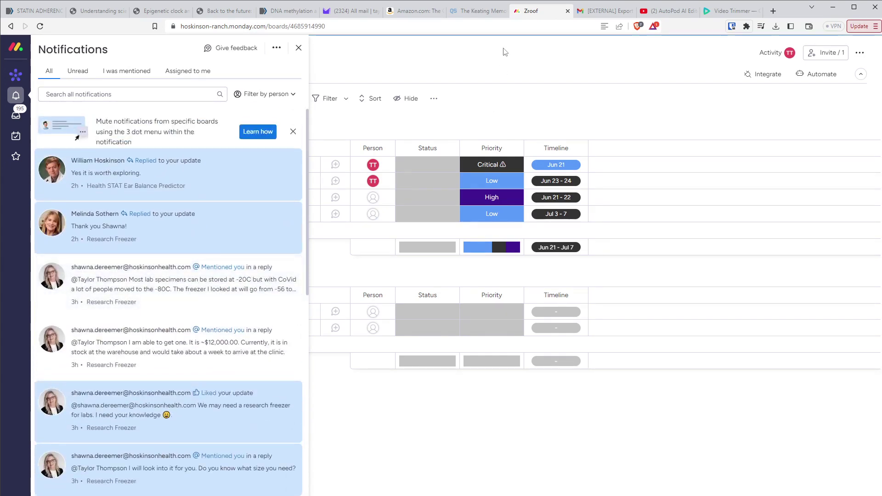
left_click(504, 51)
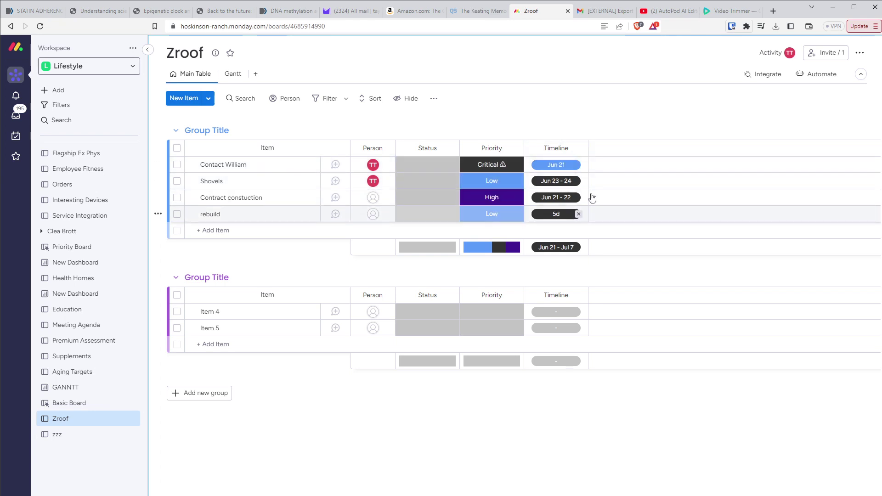
Review Shovels' Jun 23 – 24 timeline twice without changes, and open Shovels' updates conversation.
left_click(558, 181)
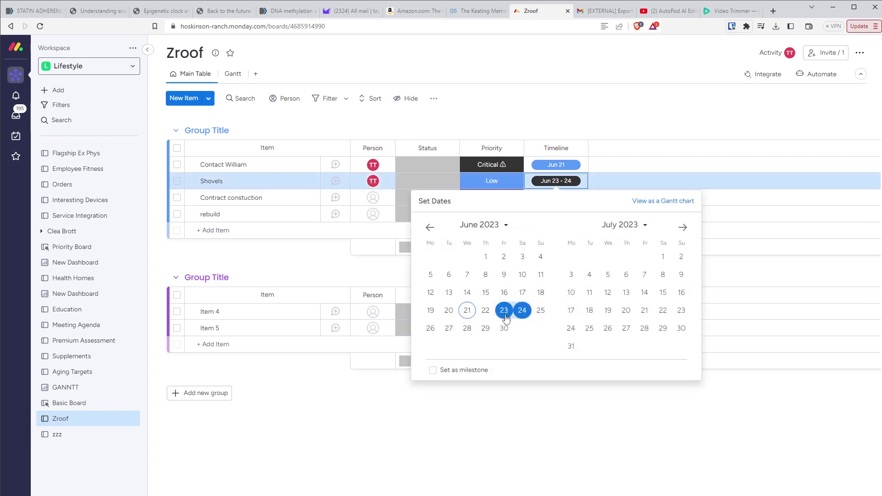
left_click(579, 112)
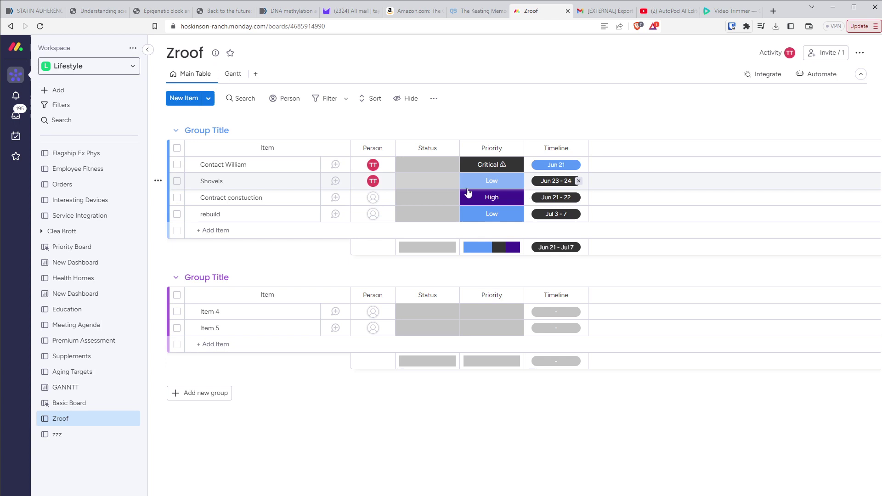
left_click(556, 181)
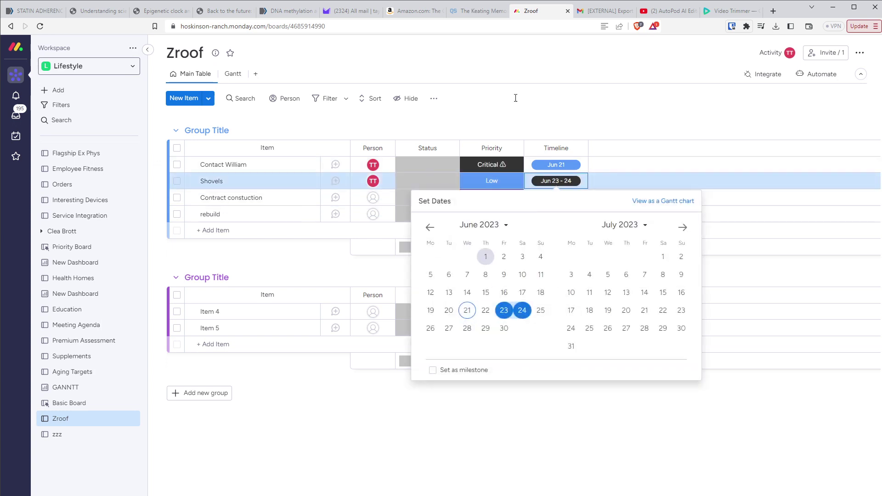
left_click(534, 112)
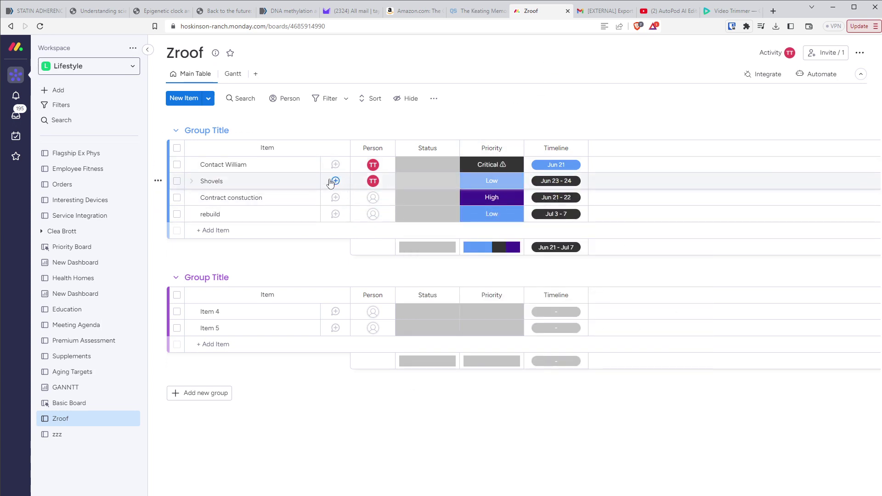
left_click(335, 181)
Post a Shovels update mentioning the assigned teammate with the message 'Can we make this happen'.
left_click(617, 114)
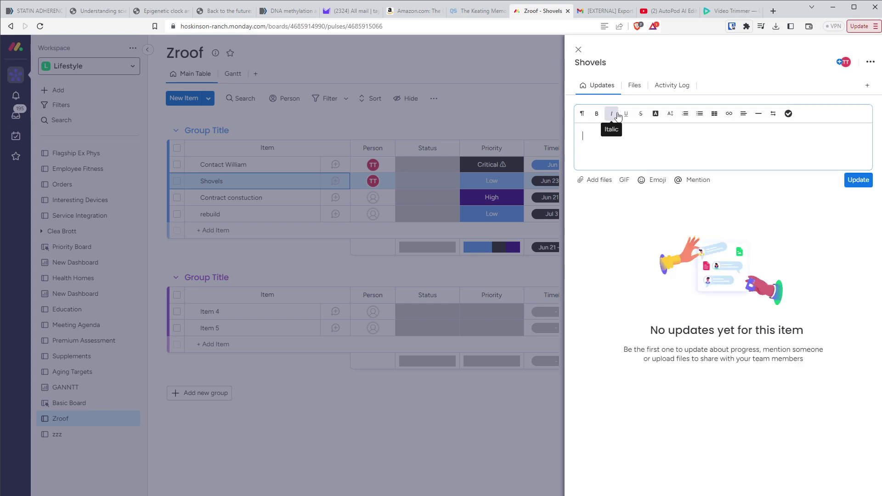
type("@taylor")
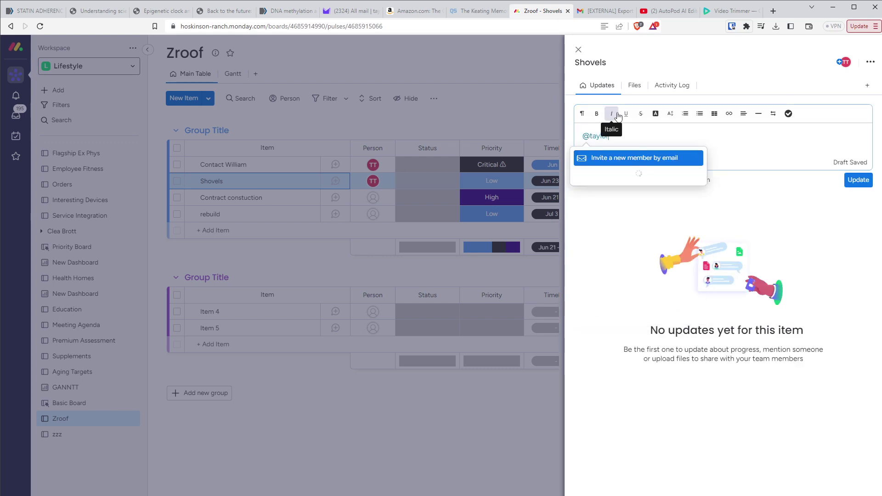
key("Return")
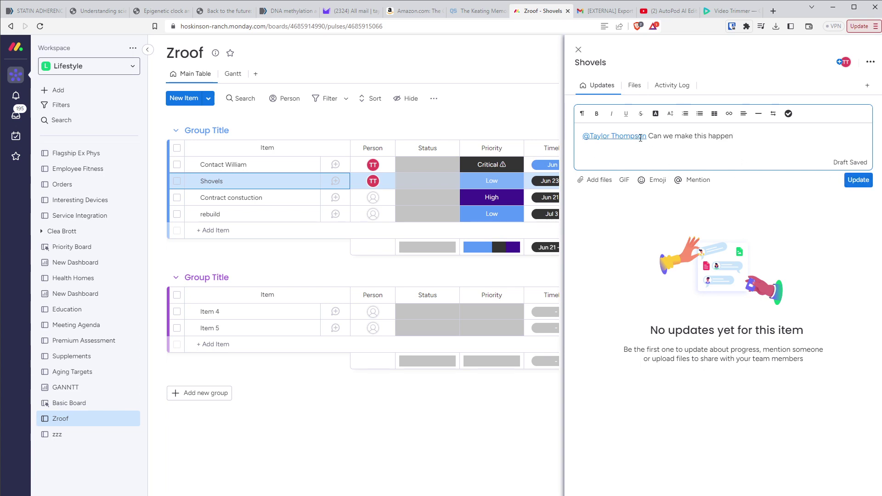
left_click_drag(647, 138, 579, 138)
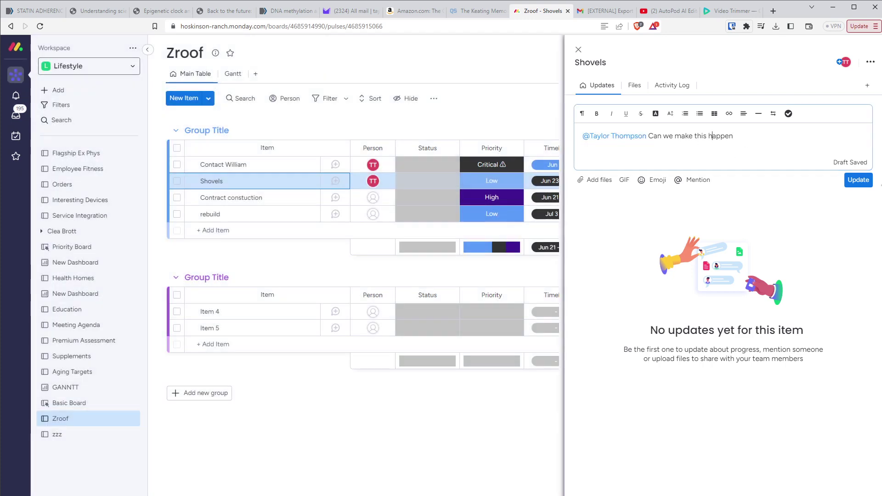
left_click(858, 179)
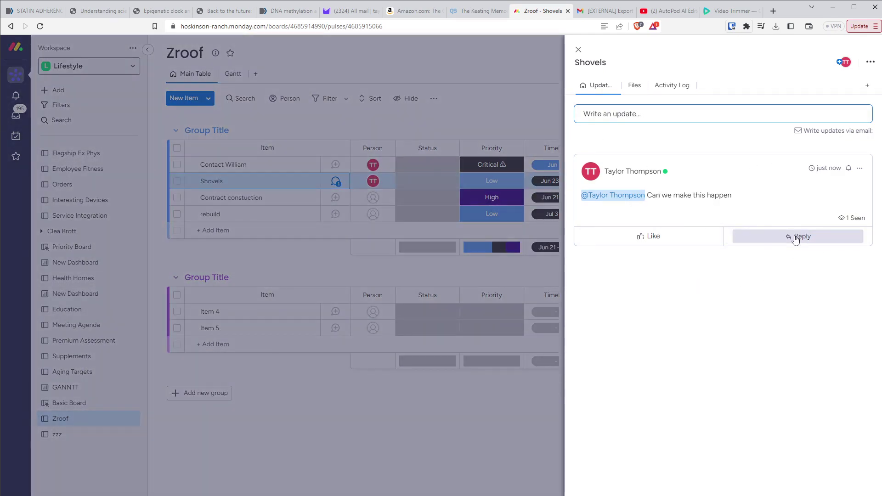
Reply to the Shovels update, mentioning the teammate: 'No, this type of thing takes 2 weeks.'.
left_click(796, 237)
type("@")
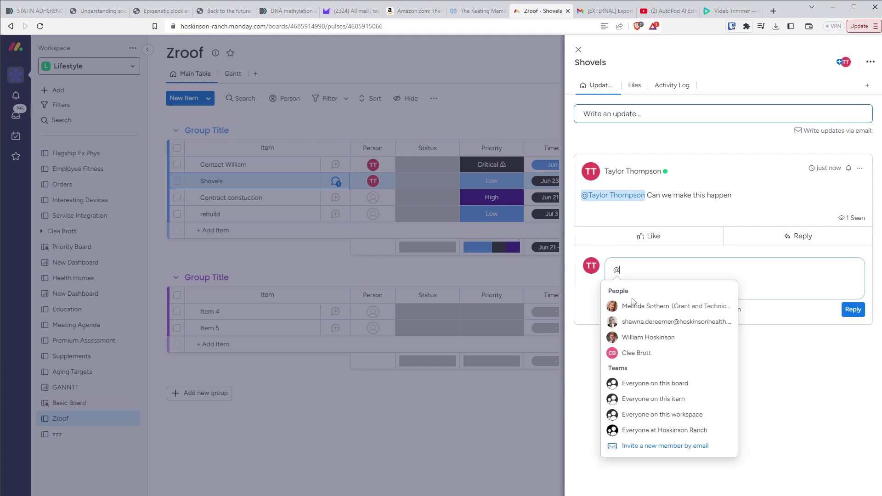
type("tay")
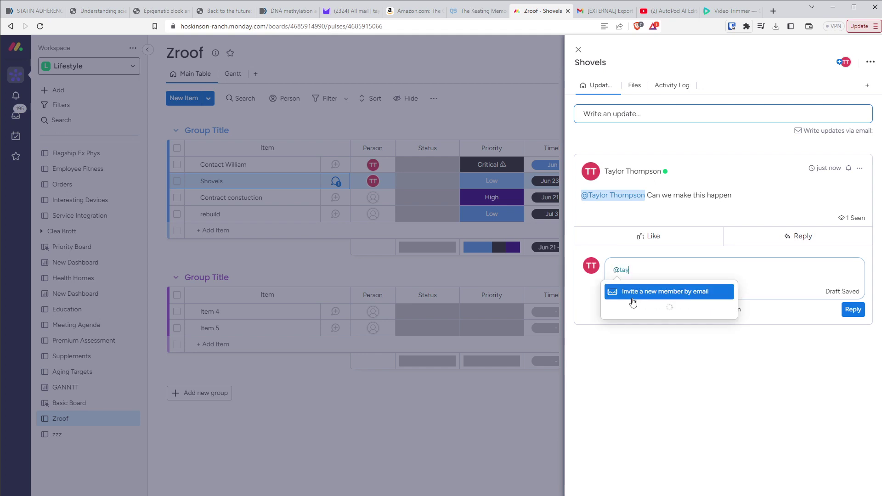
left_click(655, 305)
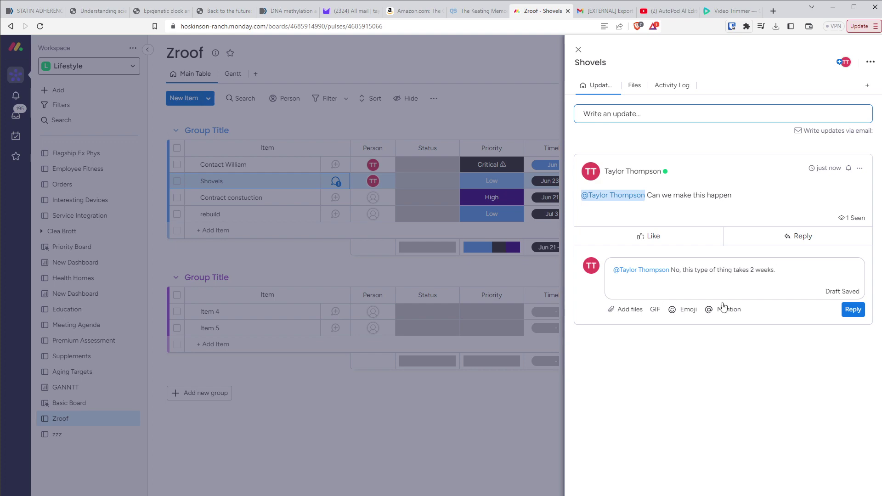
left_click(846, 310)
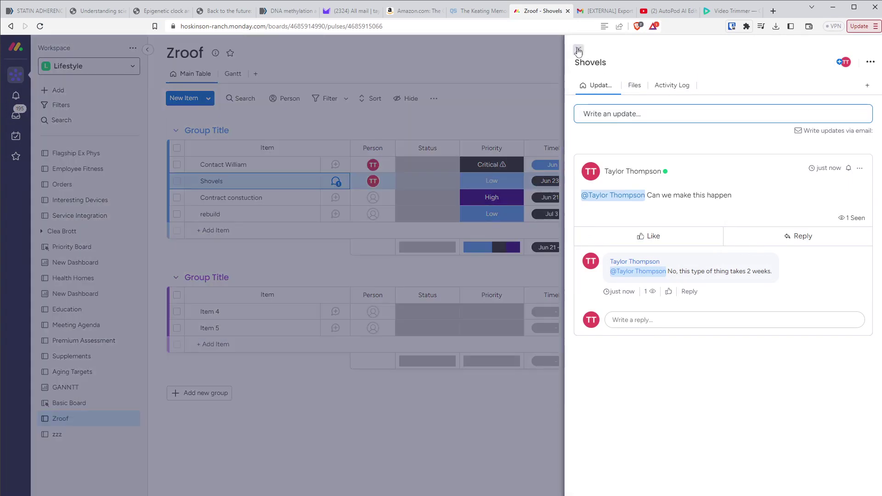
Close the Shovels update panel, reopen and close it once more, and dismiss the assignee picker.
left_click(578, 49)
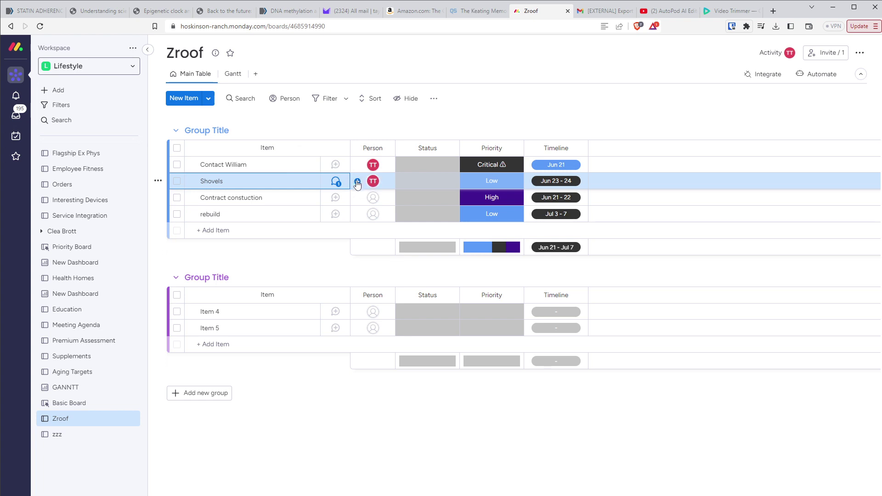
left_click(325, 187)
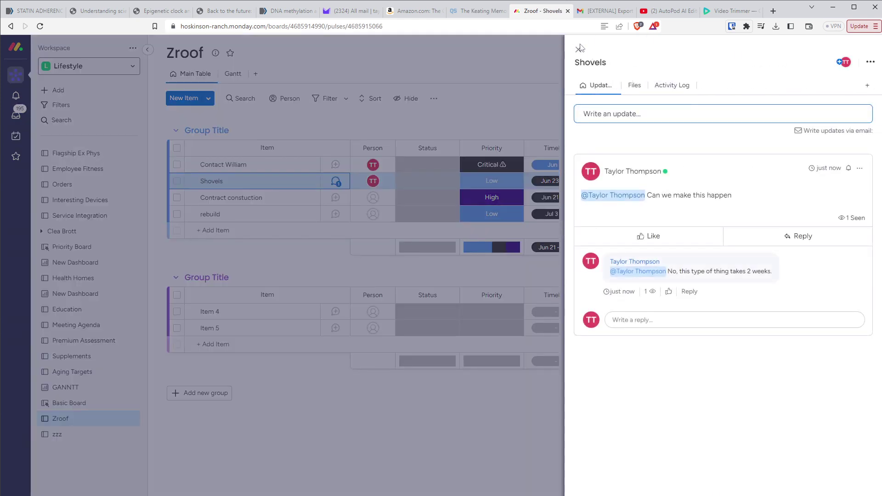
left_click(579, 49)
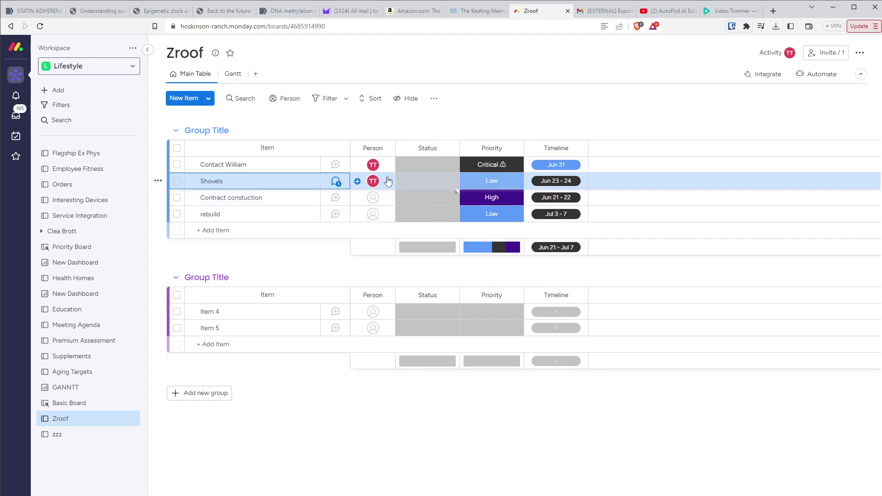
left_click(352, 182)
left_click(463, 124)
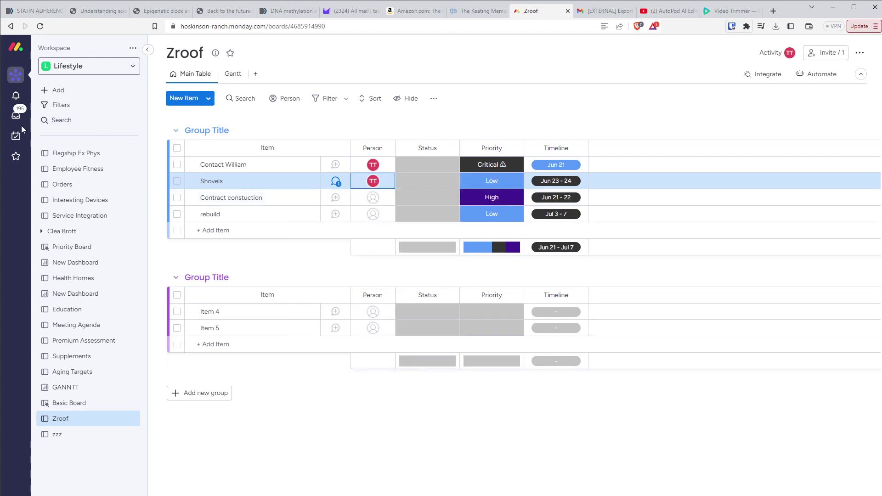
left_click(14, 139)
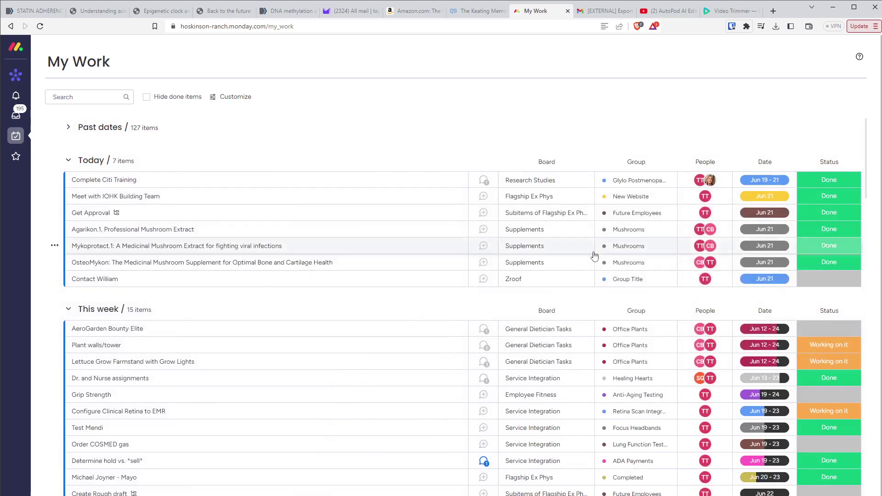
scroll(744, 349, "down", 10)
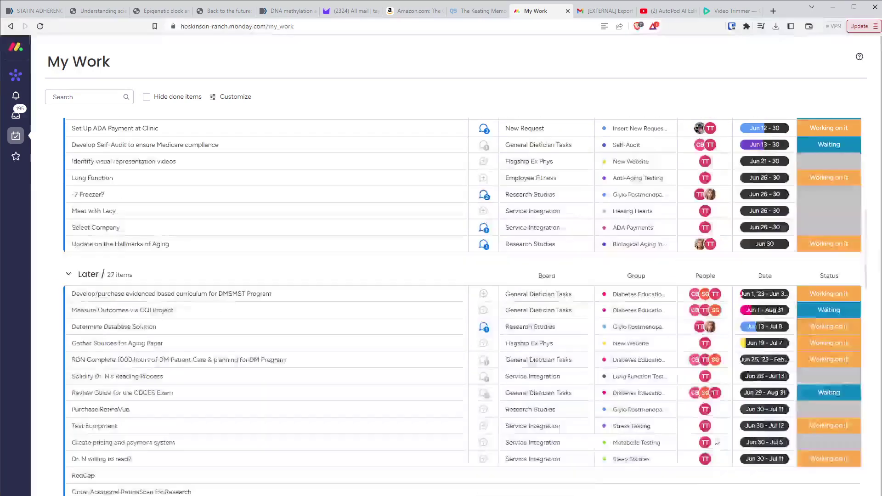
scroll(717, 440, "up", 5)
scroll(715, 440, "up", 6)
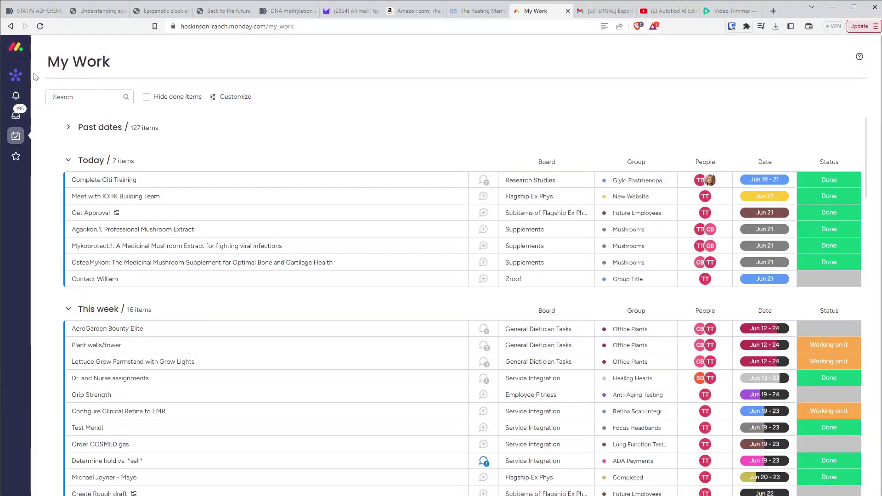
left_click(17, 80)
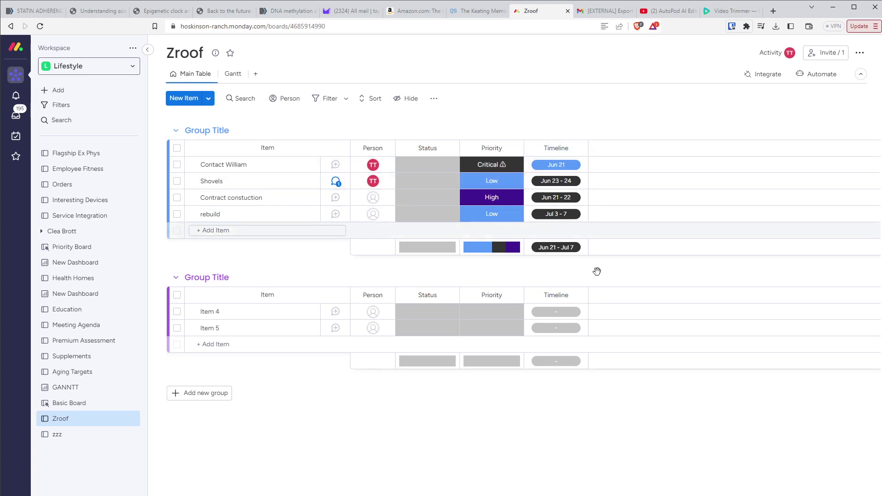
Go from the zzz board to Service Integration, viewing the add-column menu without adding anything.
left_click(59, 434)
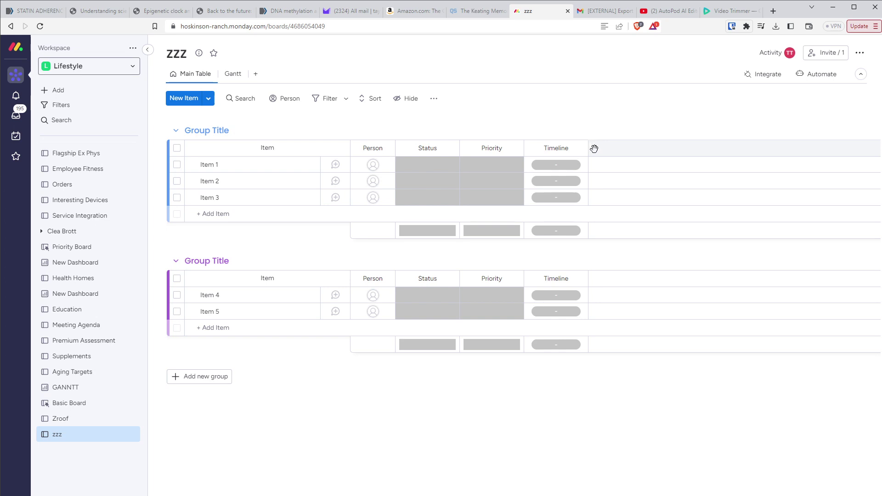
left_click(63, 217)
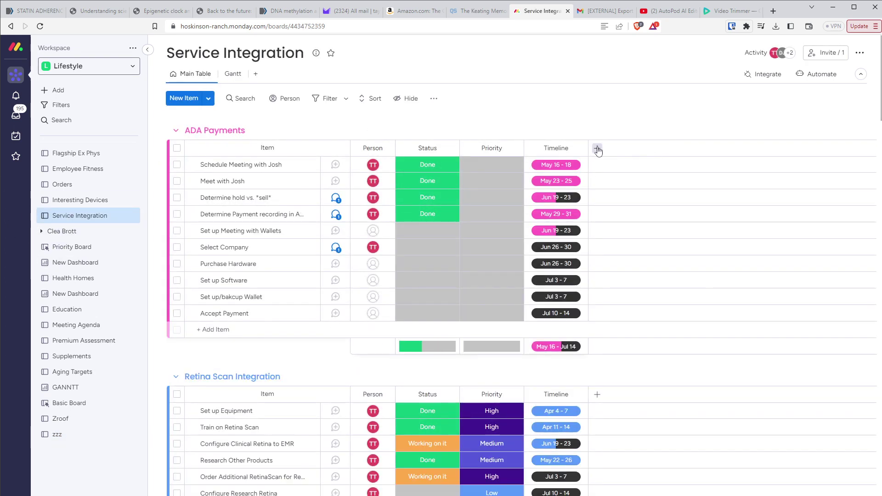
left_click(597, 149)
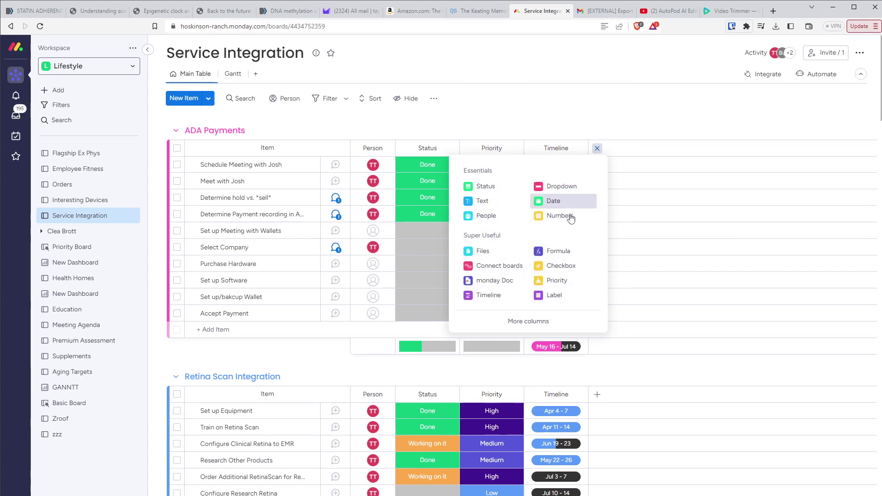
left_click(650, 122)
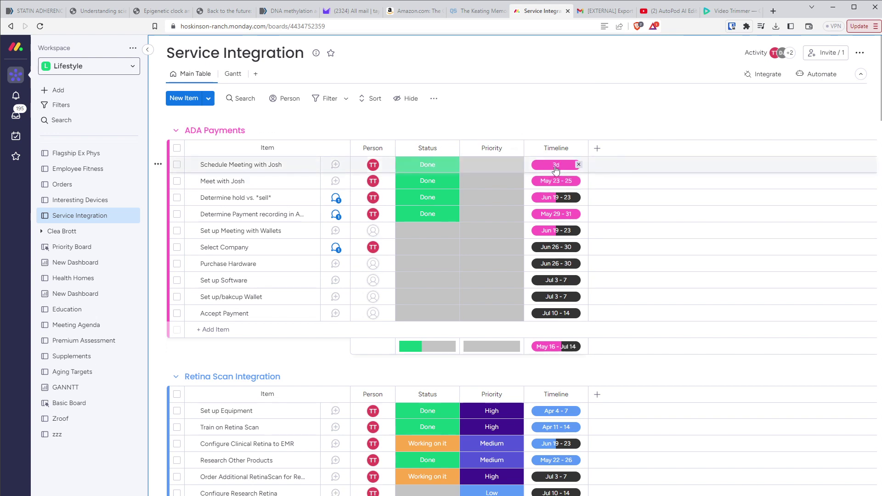
left_click(231, 76)
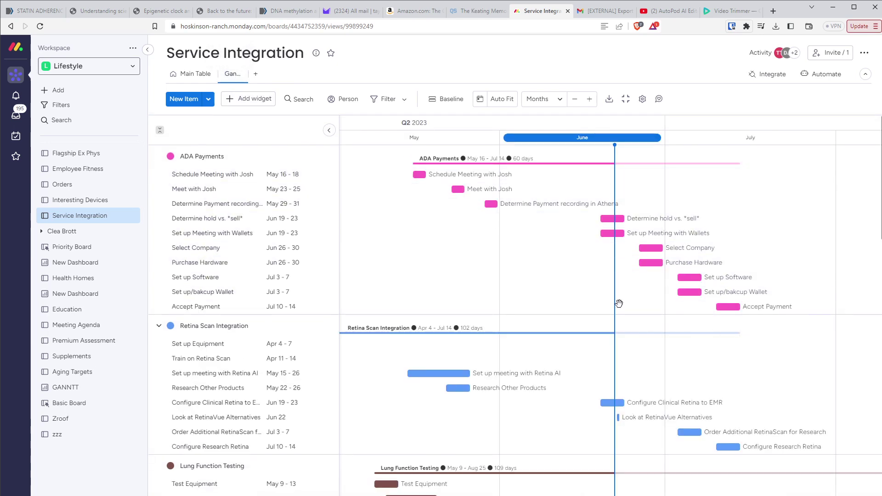
scroll(538, 327, "down", 8)
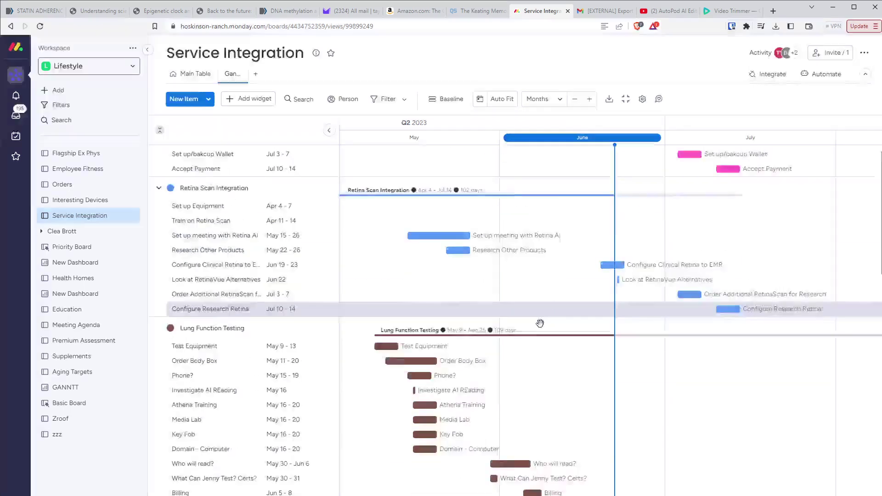
scroll(541, 336, "down", 15)
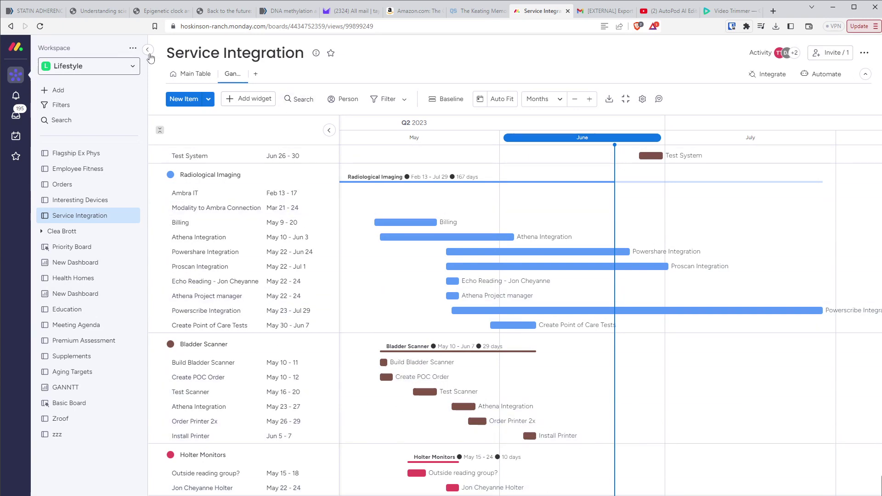
left_click(187, 75)
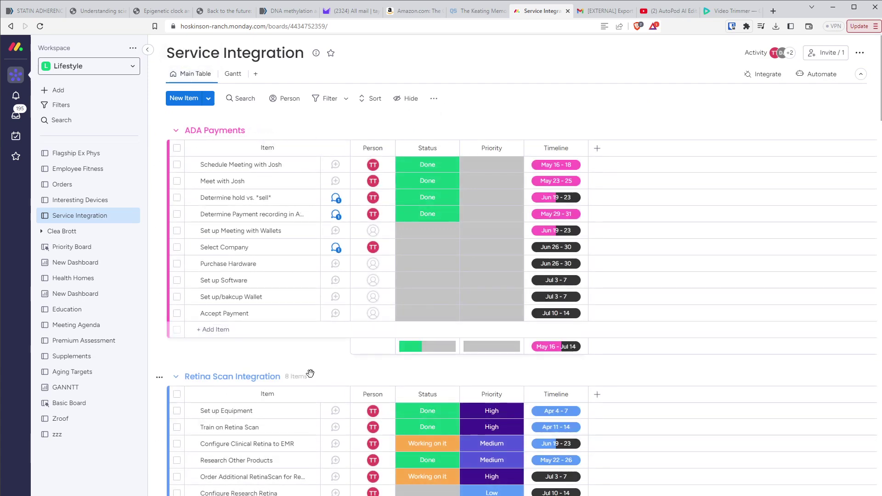
scroll(309, 392, "down", 5)
scroll(311, 394, "up", 5)
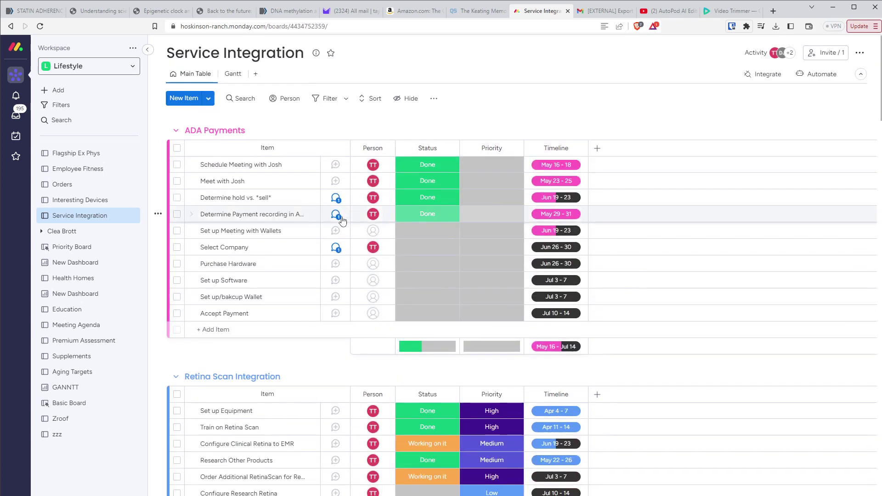
mouse_move(340, 131)
left_mouse_down()
mouse_move(325, 413)
mouse_move(329, 136)
left_mouse_up()
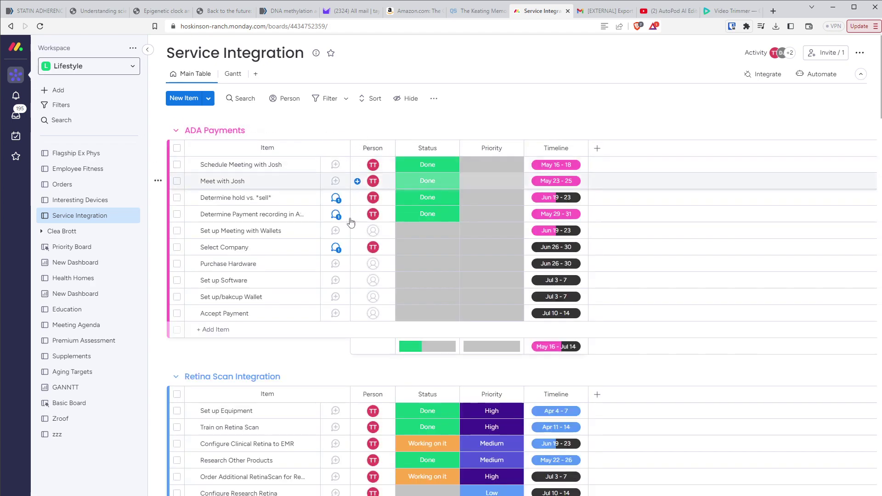
scroll(524, 267, "down", 2)
scroll(440, 408, "down", 20)
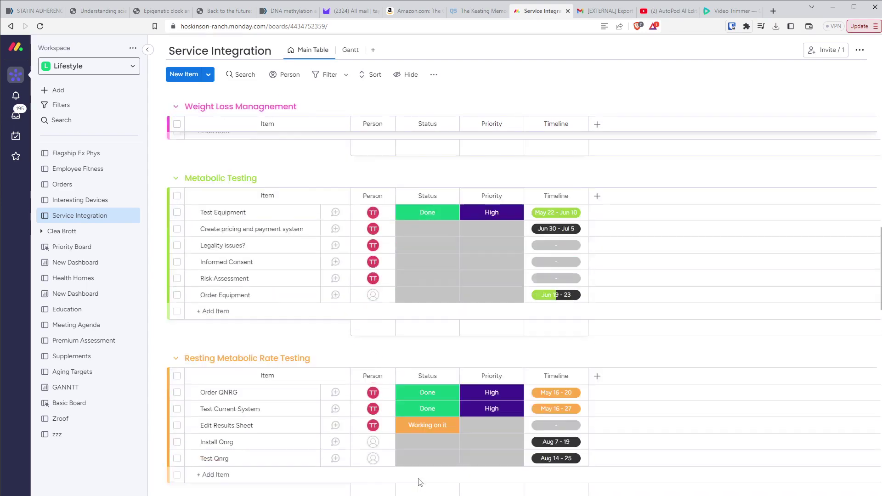
scroll(419, 483, "down", 20)
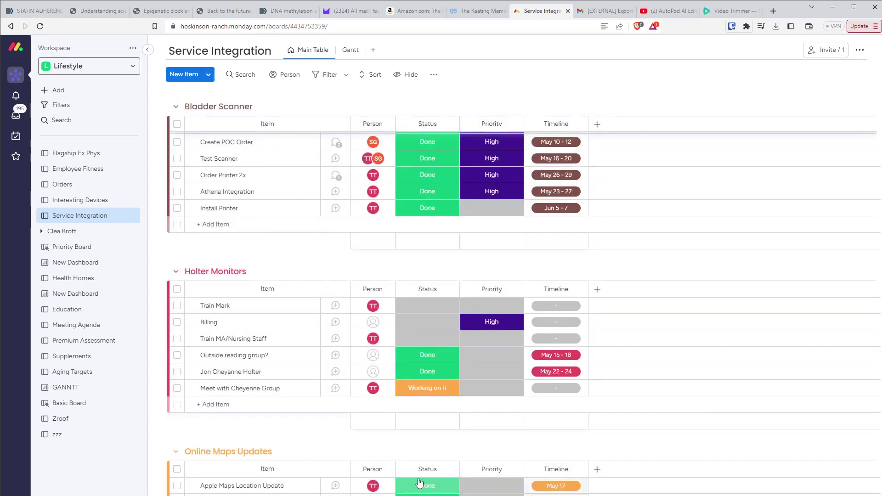
scroll(384, 340, "up", 10)
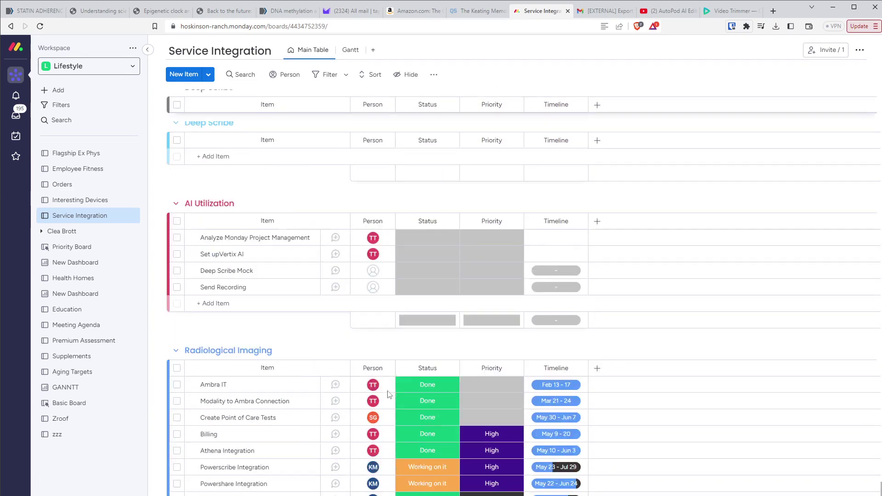
scroll(297, 170, "up", 10)
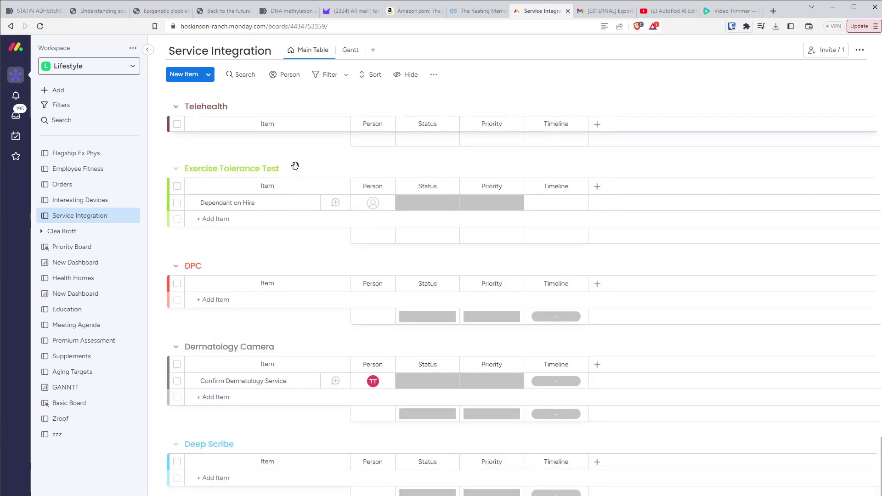
scroll(298, 170, "up", 20)
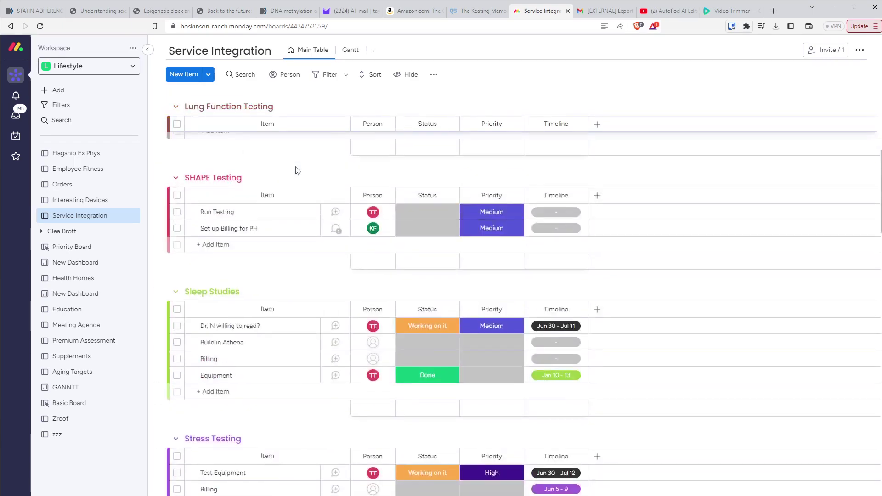
scroll(297, 170, "up", 5)
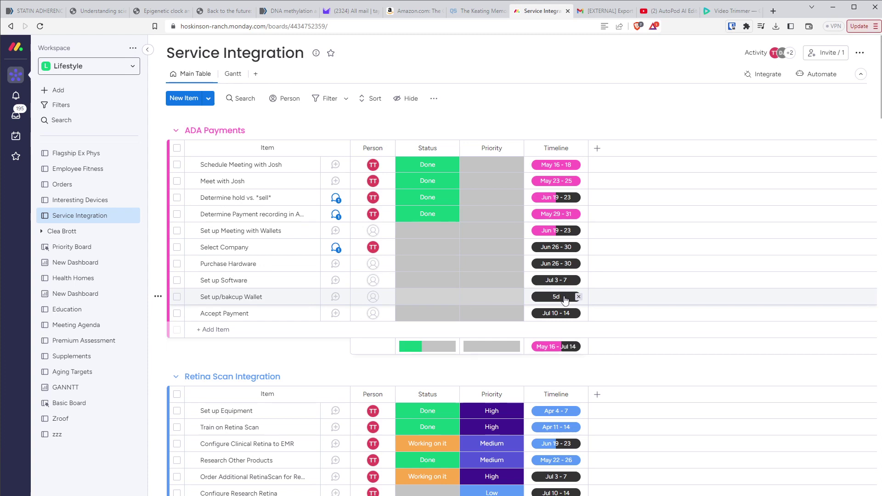
Bring up the exported Premium Assessment .xlsx workbook with Premium Anti-Aging Testing items in Excel.
mouse_move(371, 215)
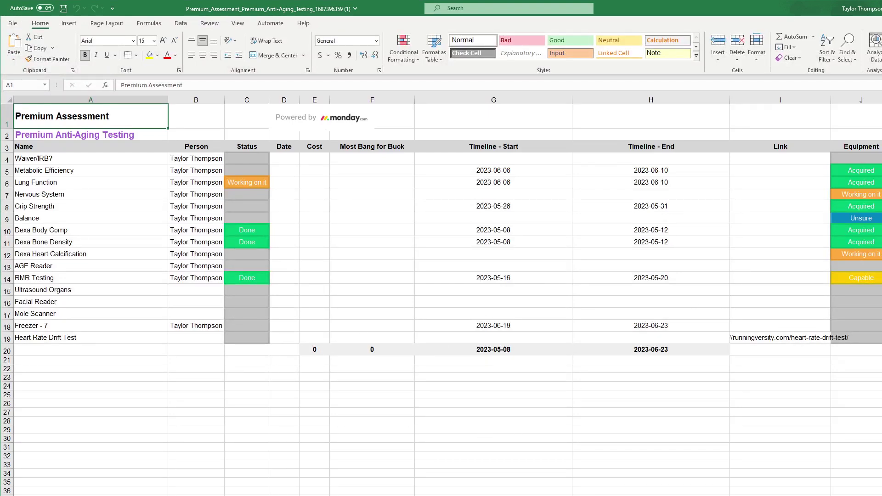
Change the Metabolic Efficiency Equipment value in J5 from Acquired to 'asdfasdfs'.
scroll(876, 255, "right", 2)
left_click(849, 175)
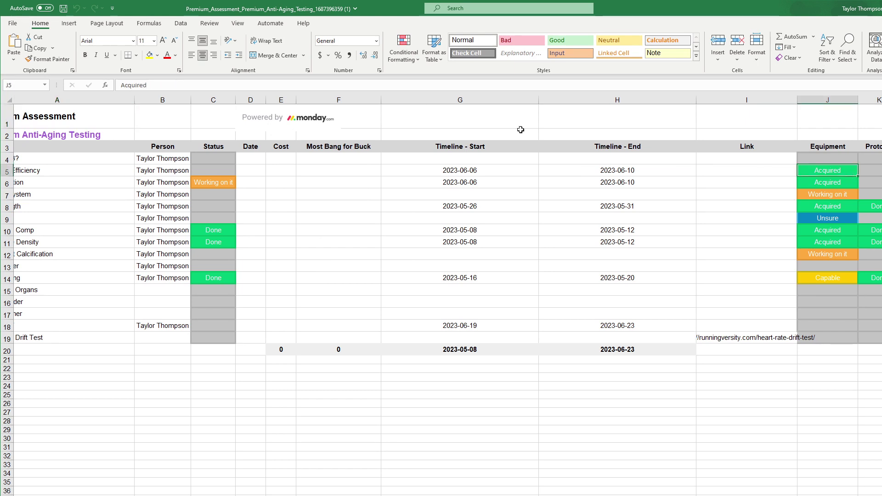
left_click(200, 86)
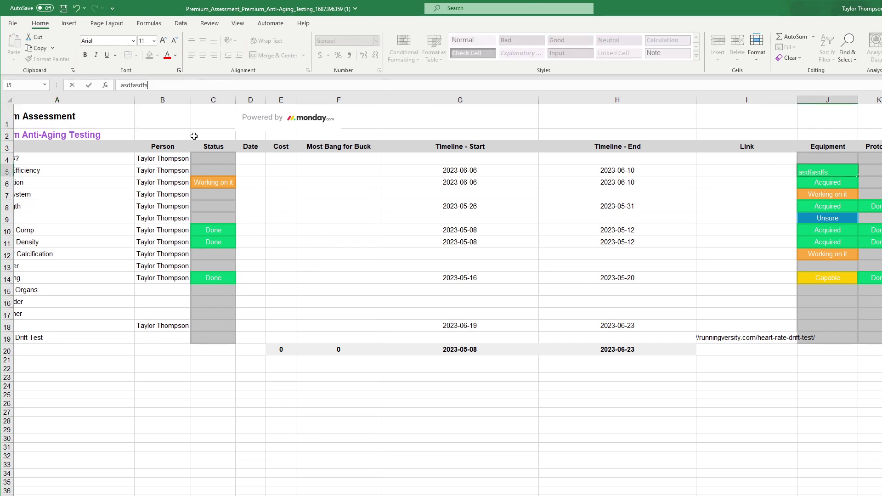
left_click(506, 137)
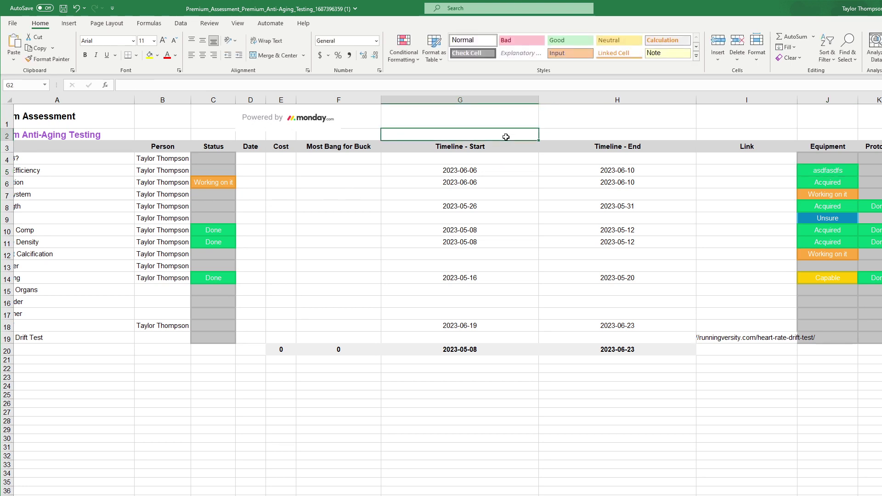